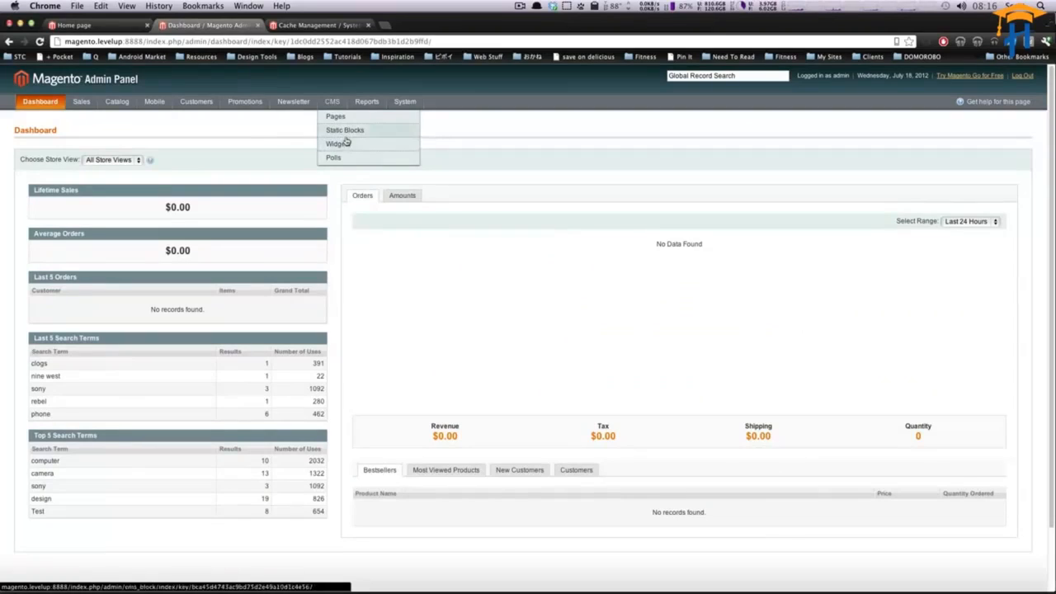
# Step: Open the CMS static blocks list and look at the footer links on the storefront home page
pyautogui.click(350, 132)
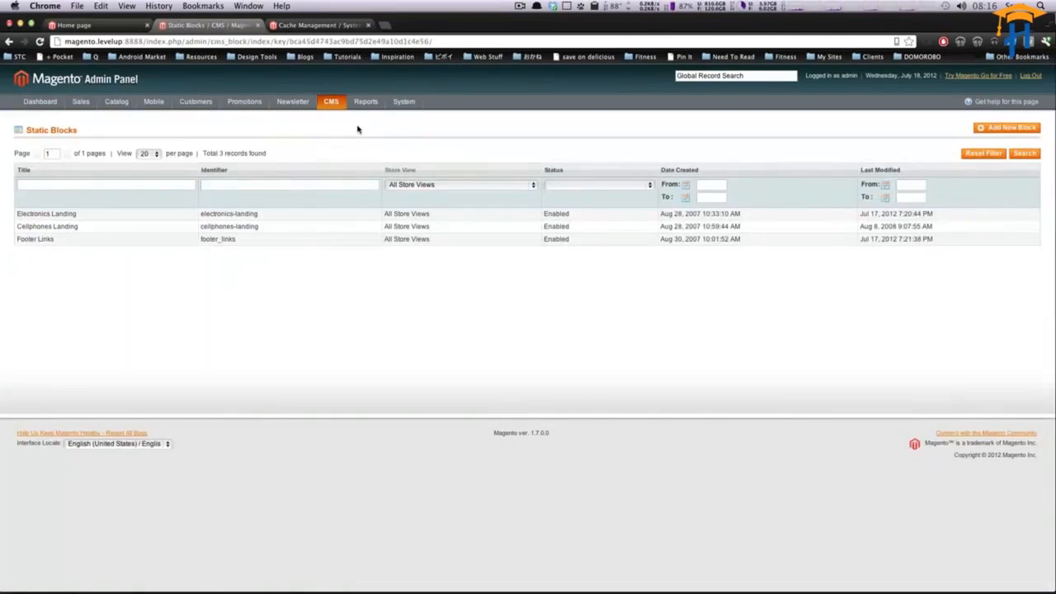
pyautogui.click(83, 25)
pyautogui.scroll(-3, 650, 445)
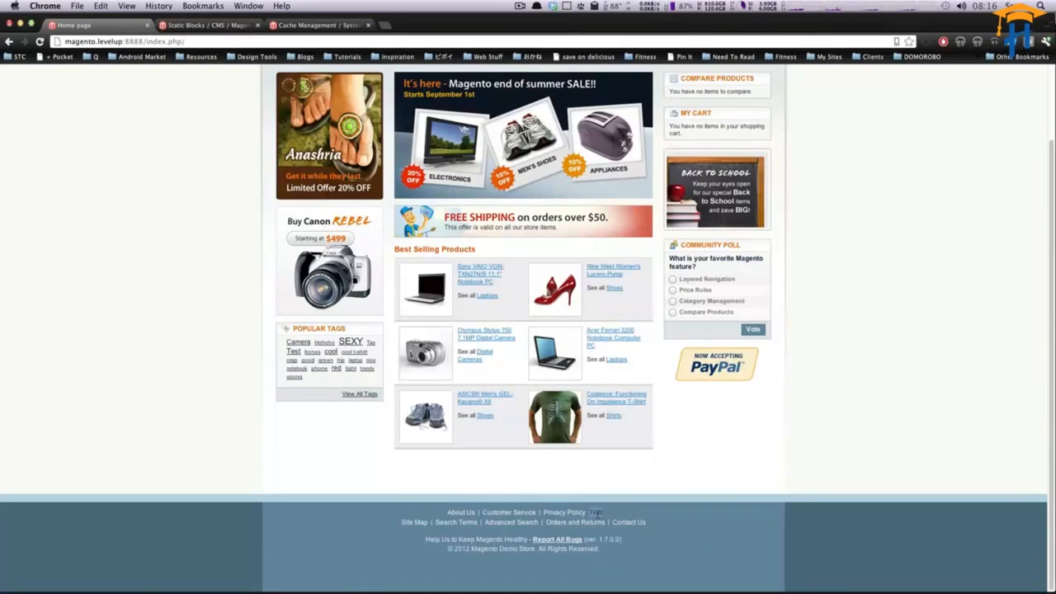
pyautogui.click(189, 25)
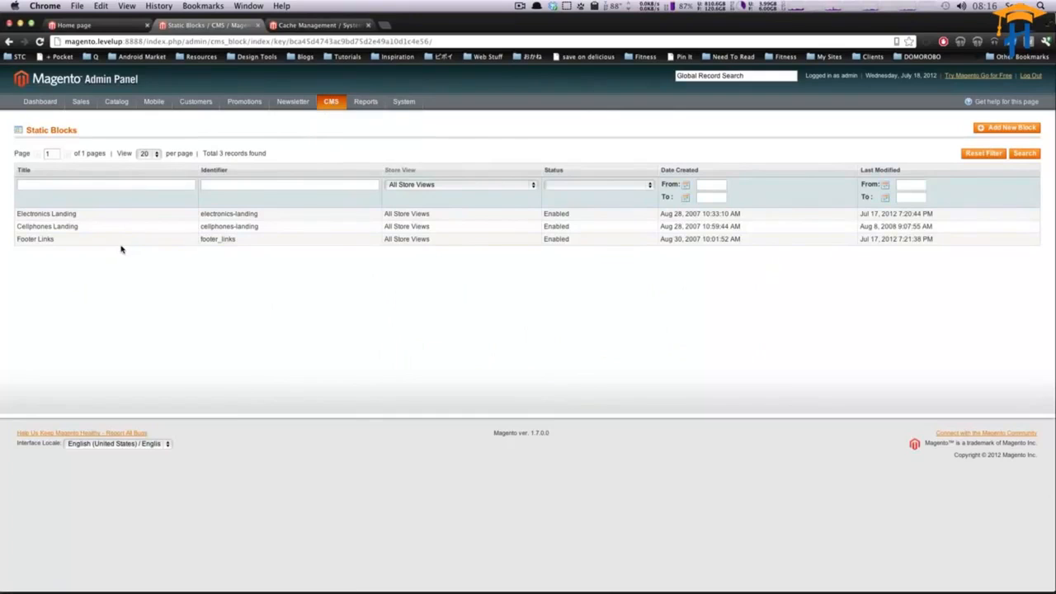
# Step: Open the Footer Links static block and delete the Test item from its bulleted list
pyautogui.click(77, 241)
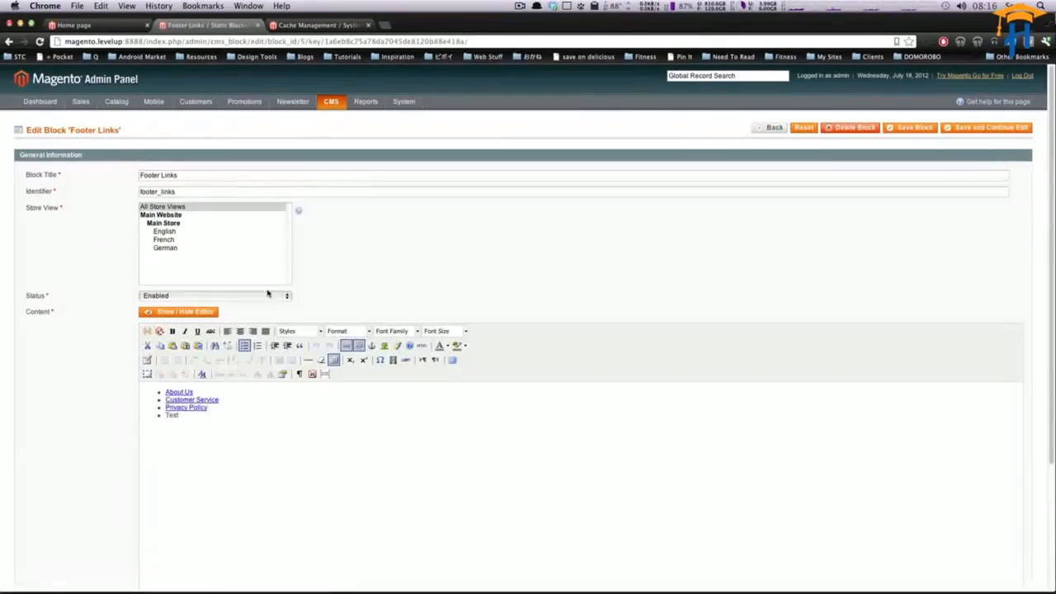
pyautogui.click(186, 417)
pyautogui.moveTo(185, 415); pyautogui.dragTo(136, 413)
pyautogui.press('BackSpace')
pyautogui.press('BackSpace')
# Step: Show the Footer Links block's HTML source and examine the URL used by the About Us link
pyautogui.moveTo(192, 392); pyautogui.dragTo(163, 392)
pyautogui.moveTo(403, 102)
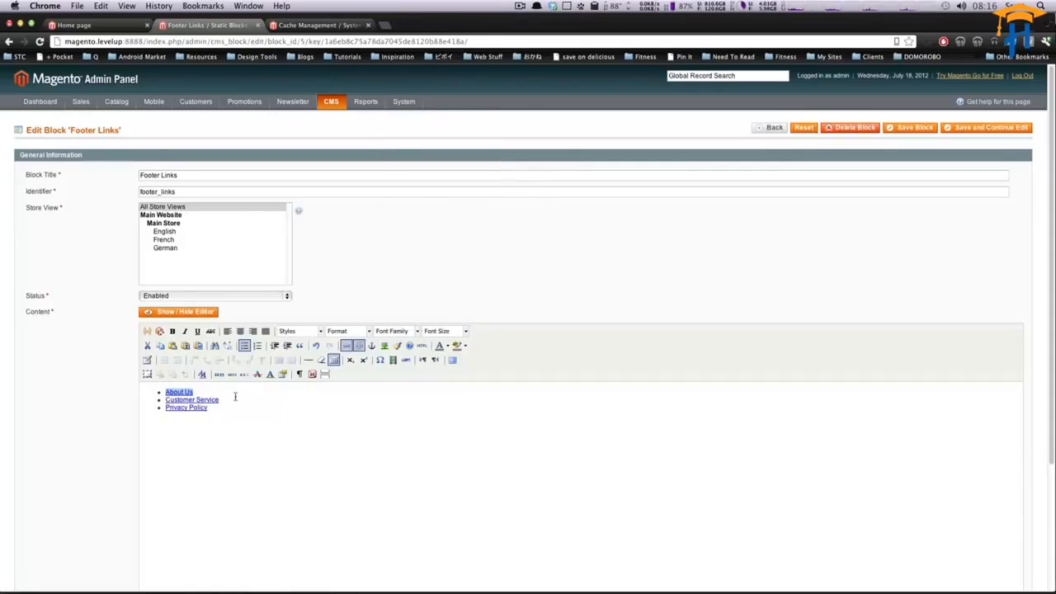
pyautogui.tripleClick(182, 393)
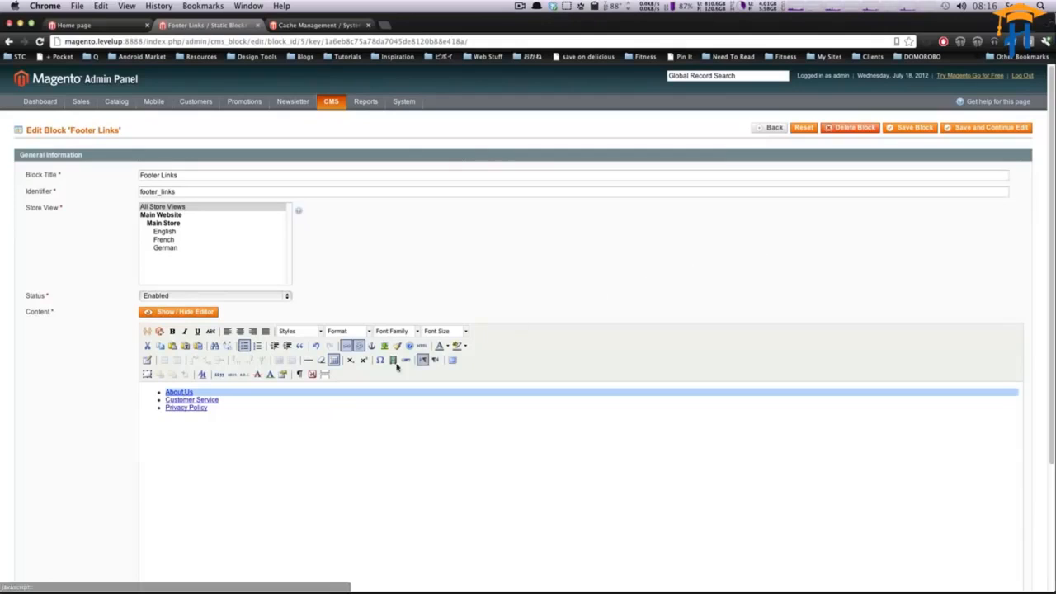
pyautogui.click(180, 312)
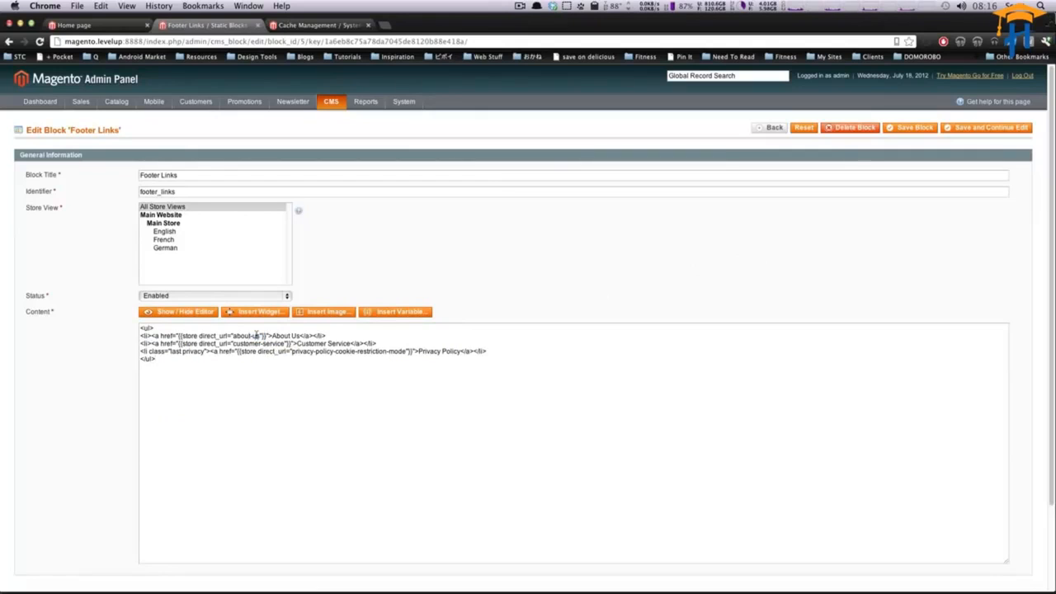
pyautogui.moveTo(260, 336); pyautogui.dragTo(232, 336)
# Step: Open the About Us page from the storefront footer and compare its address with the link in the Footer Links block
pyautogui.click(82, 25)
pyautogui.click(460, 512)
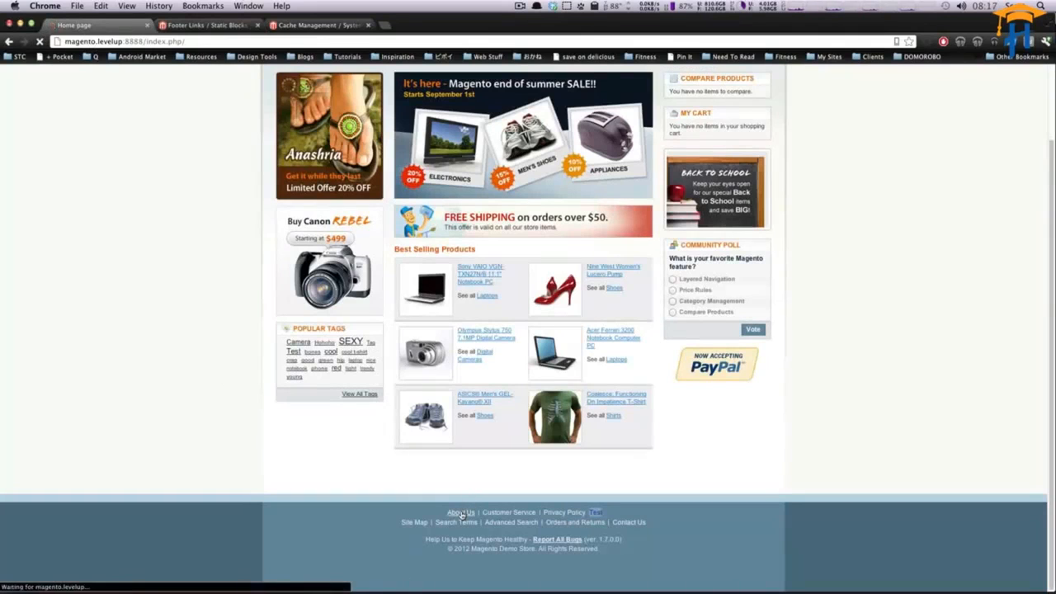
pyautogui.moveTo(429, 273); pyautogui.dragTo(573, 367)
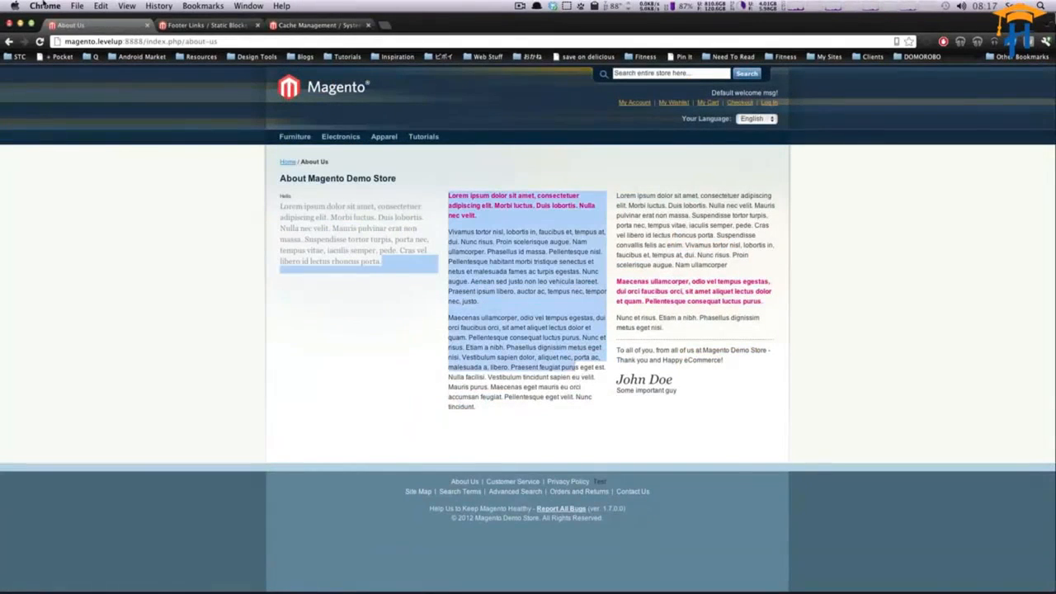
pyautogui.moveTo(186, 41)
pyautogui.mouseDown()
pyautogui.moveTo(216, 41)
pyautogui.moveTo(187, 41)
pyautogui.mouseUp()
pyautogui.click(237, 41)
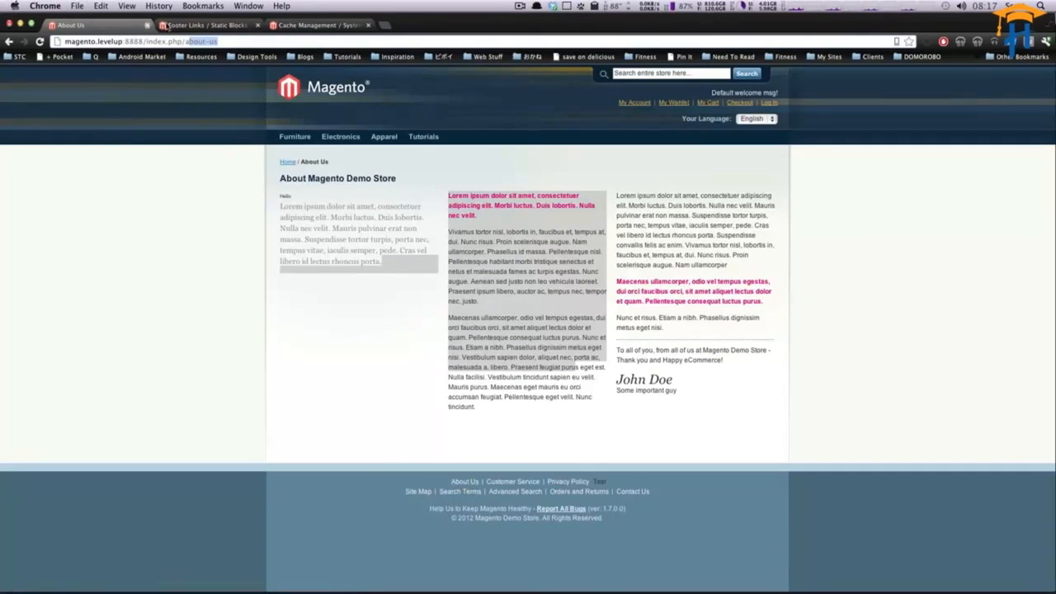
pyautogui.click(194, 25)
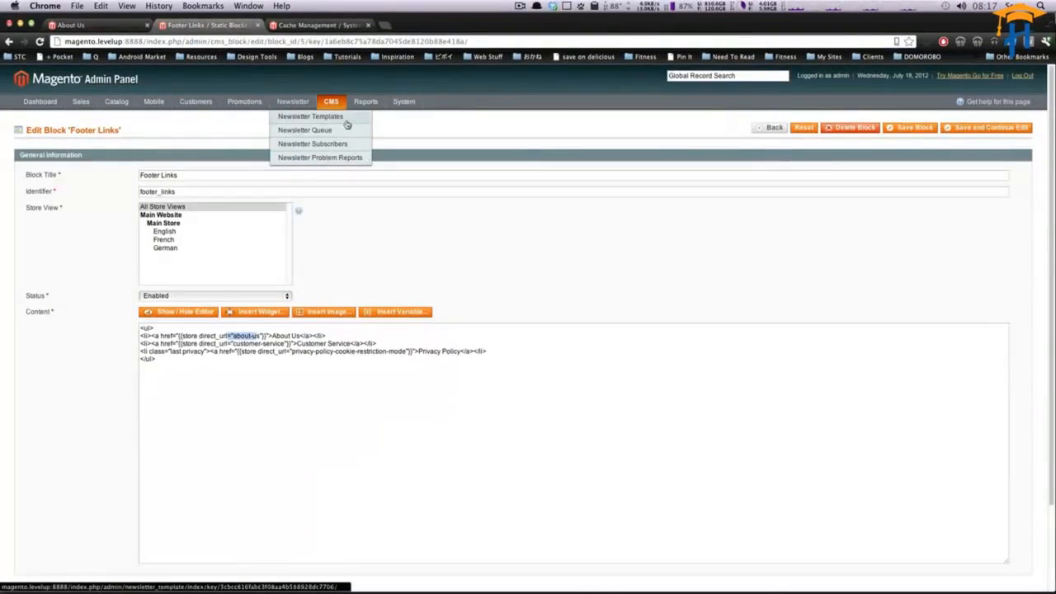
# Step: Return to the static blocks list and view the Electronics and Cell Phones category pages on the storefront
pyautogui.moveTo(330, 102)
pyautogui.click(337, 130)
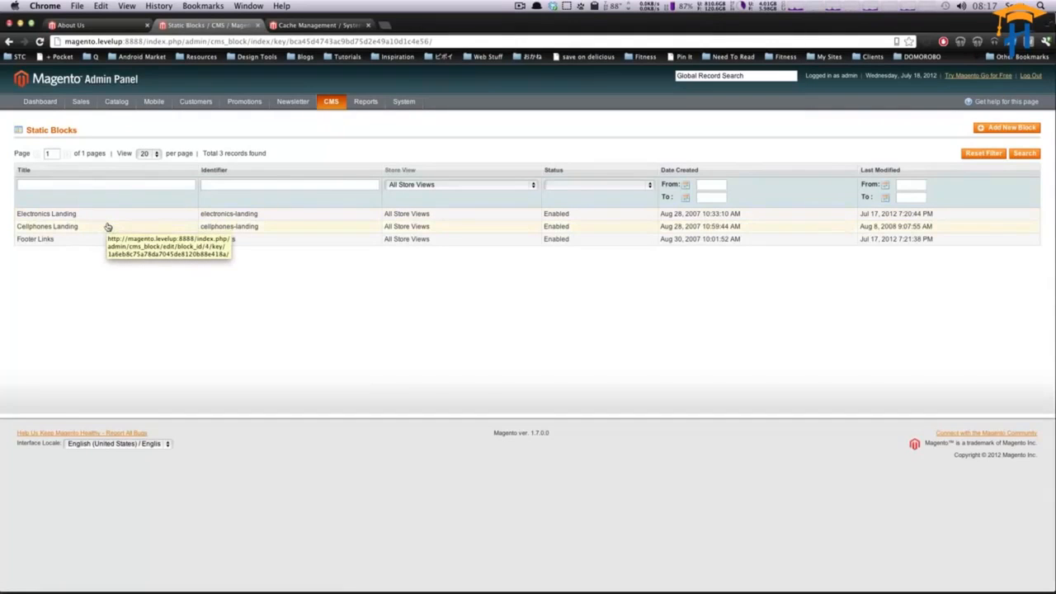
pyautogui.click(98, 31)
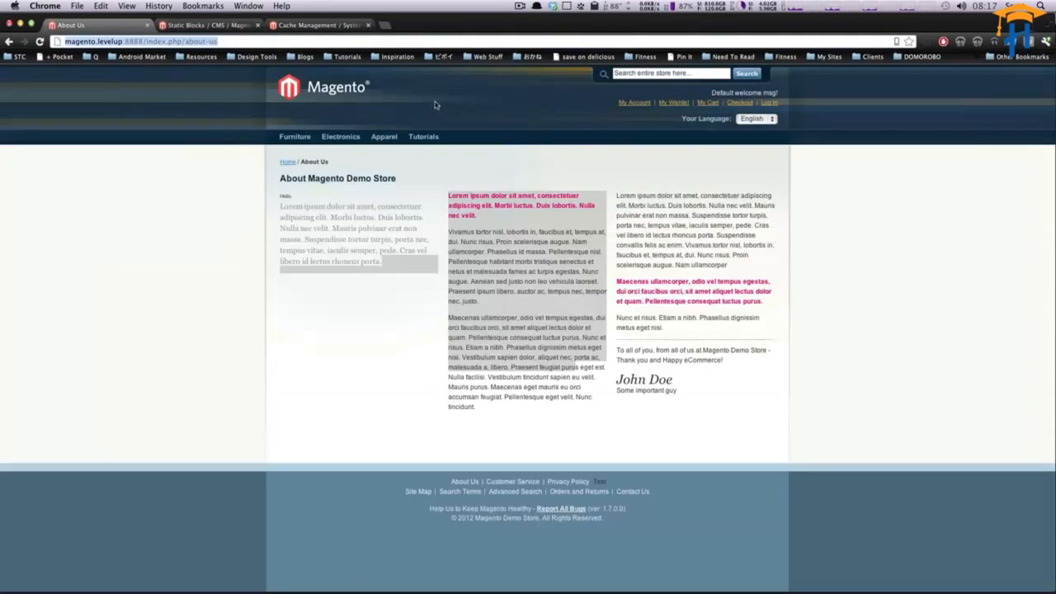
pyautogui.click(326, 140)
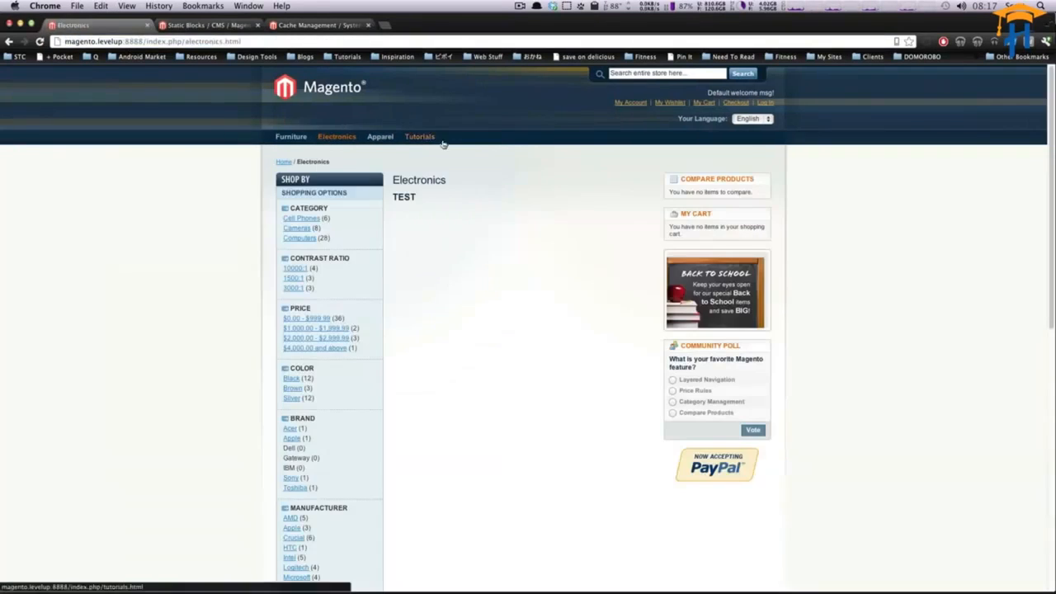
pyautogui.moveTo(387, 195); pyautogui.dragTo(377, 175)
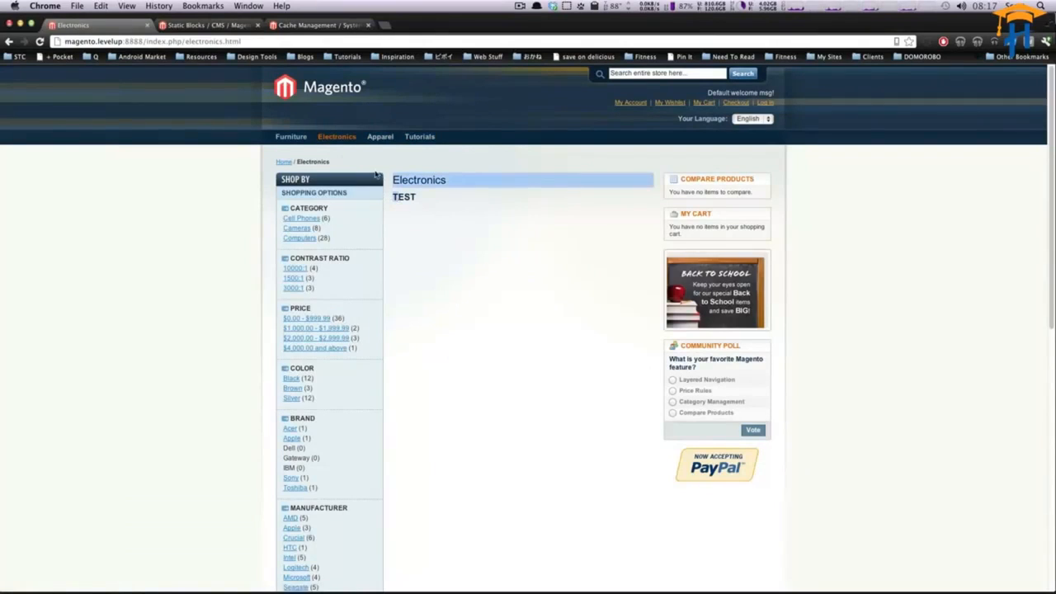
pyautogui.moveTo(330, 138)
pyautogui.click(346, 157)
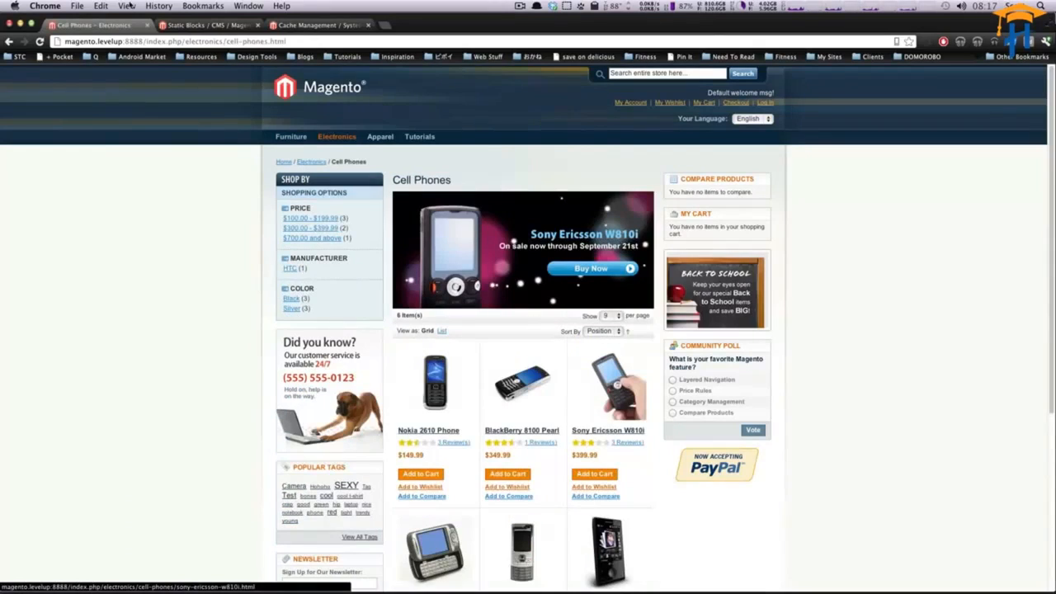
# Step: Open the Cellphones Landing block as HTML source and compare its linked banner code with the storefront's Cell Phones page
pyautogui.click(183, 26)
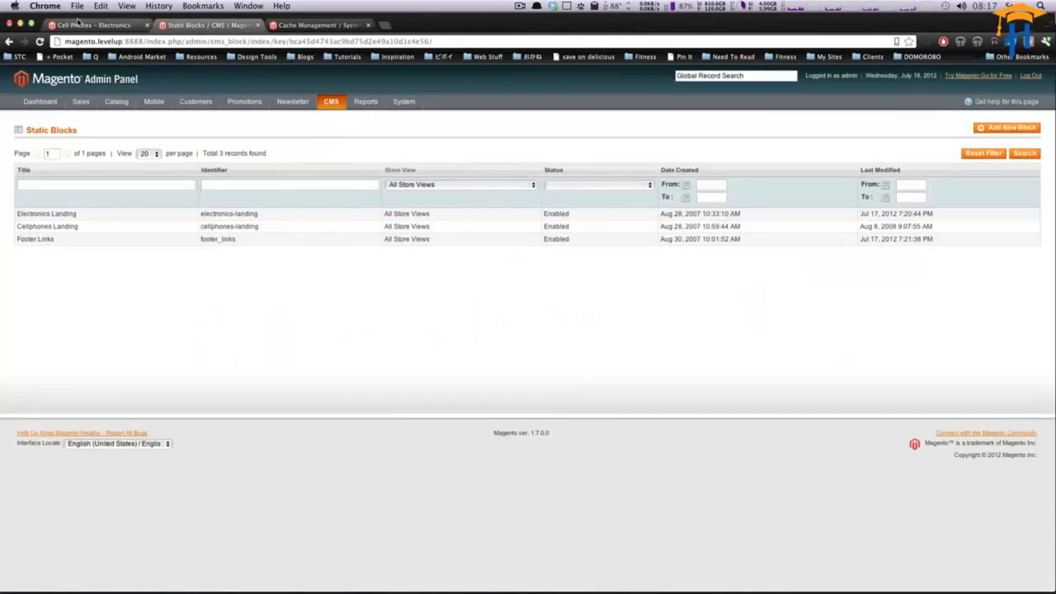
pyautogui.click(107, 226)
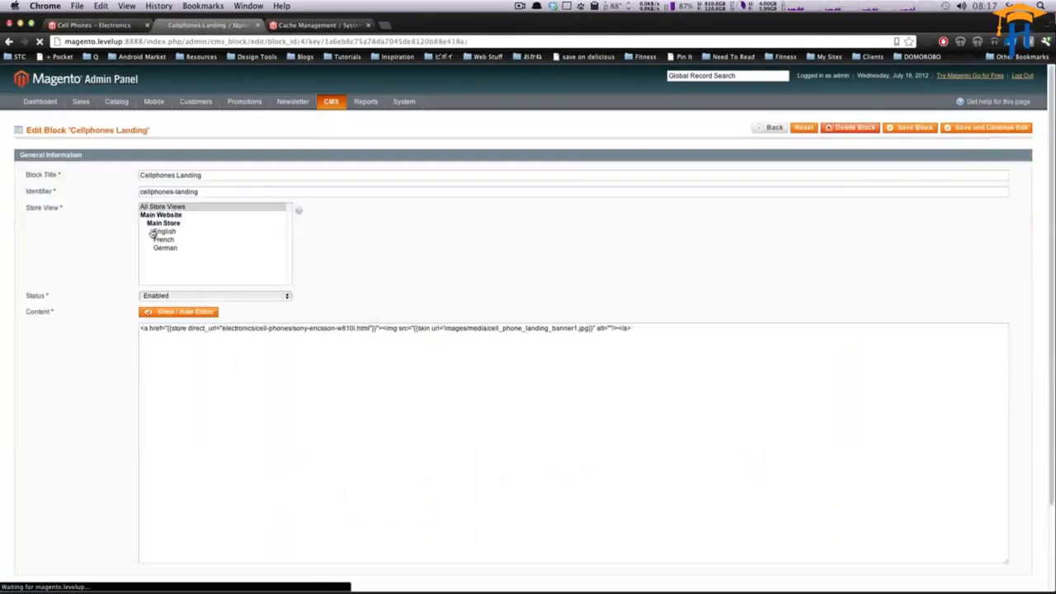
pyautogui.click(197, 313)
pyautogui.moveTo(295, 328); pyautogui.dragTo(382, 330)
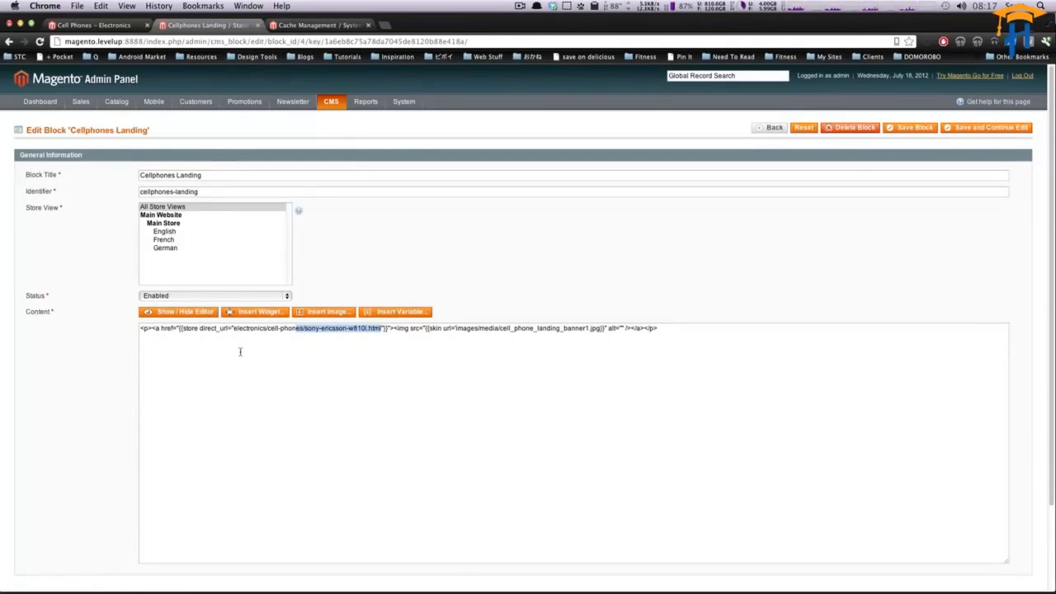
pyautogui.click(82, 26)
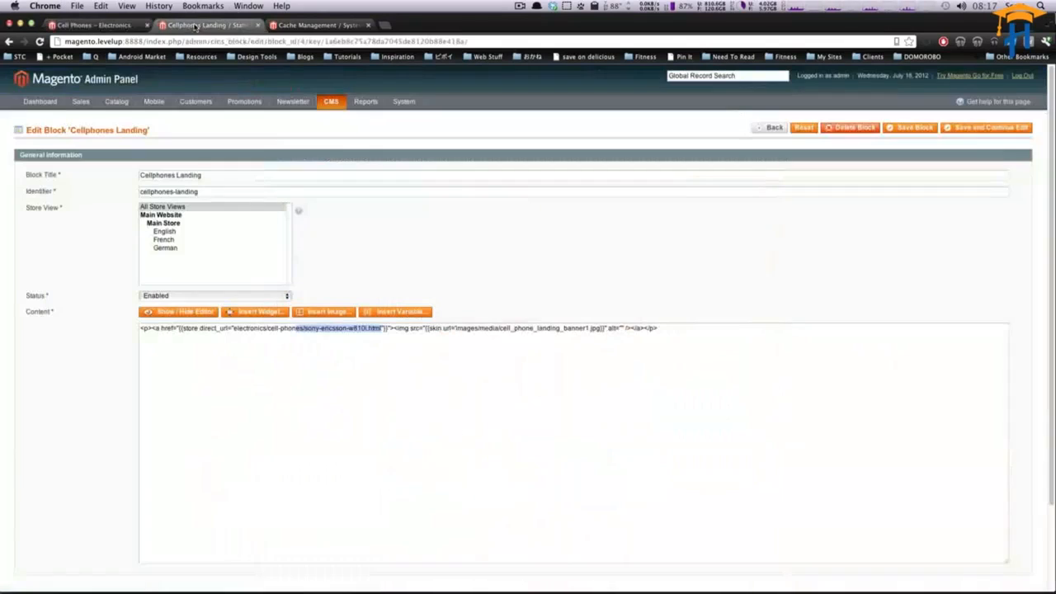
pyautogui.click(206, 26)
pyautogui.moveTo(463, 449); pyautogui.dragTo(205, 327)
# Step: Add a new static block titled "Test Block" with the identifier "Test", assigned to All Store Views
pyautogui.moveTo(337, 102)
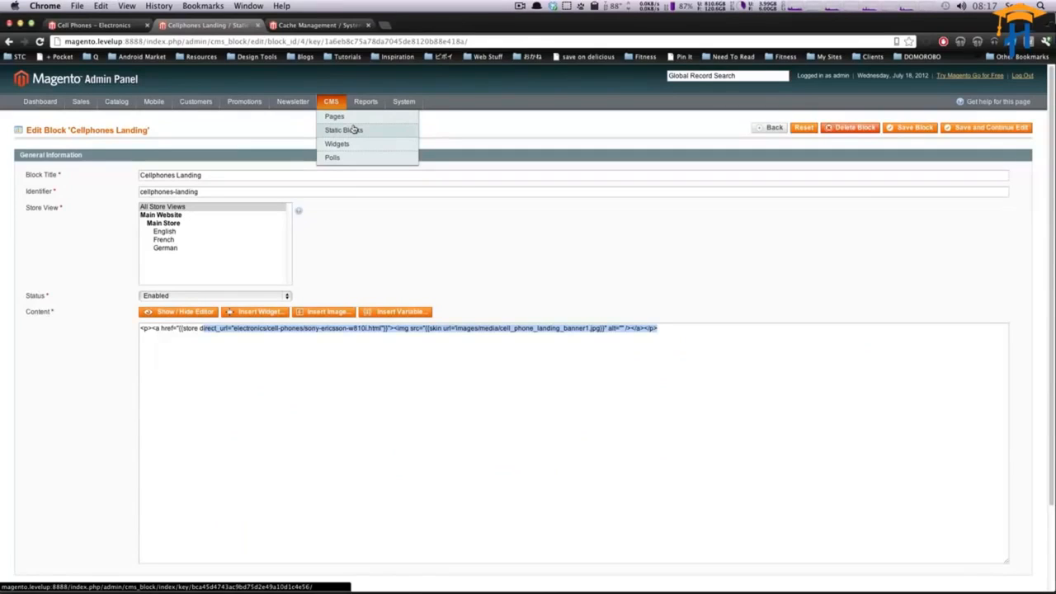
pyautogui.click(353, 129)
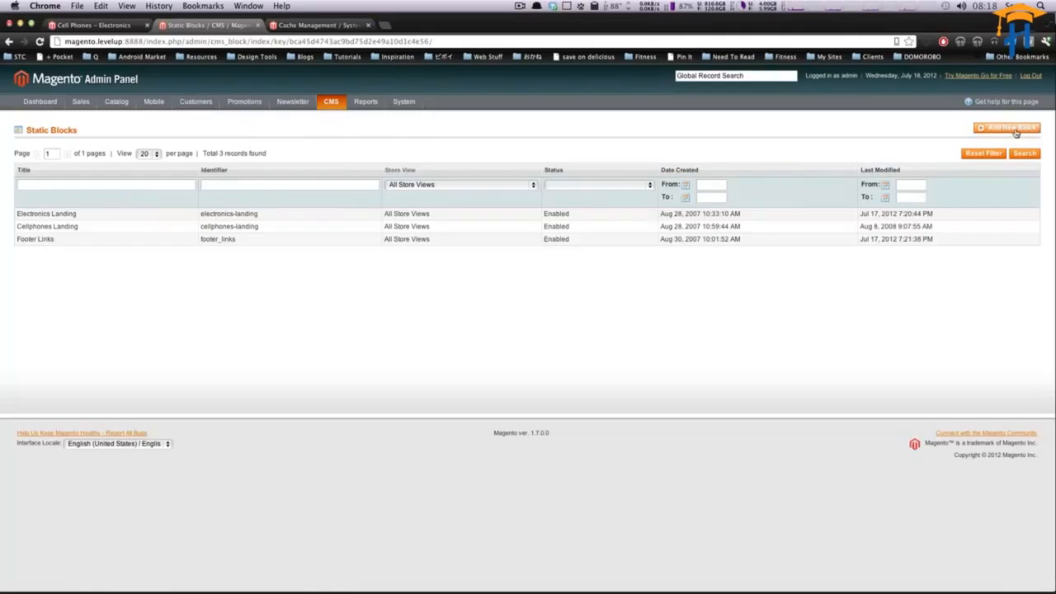
pyautogui.click(1008, 129)
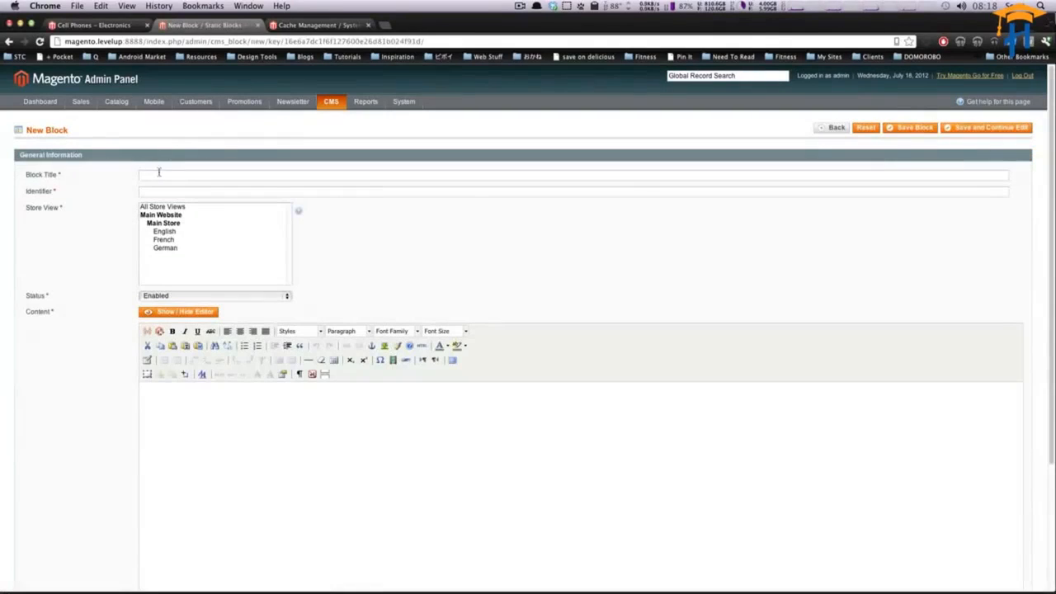
pyautogui.click(162, 175)
pyautogui.write('Test Blo')
pyautogui.write('Test')
pyautogui.click(181, 207)
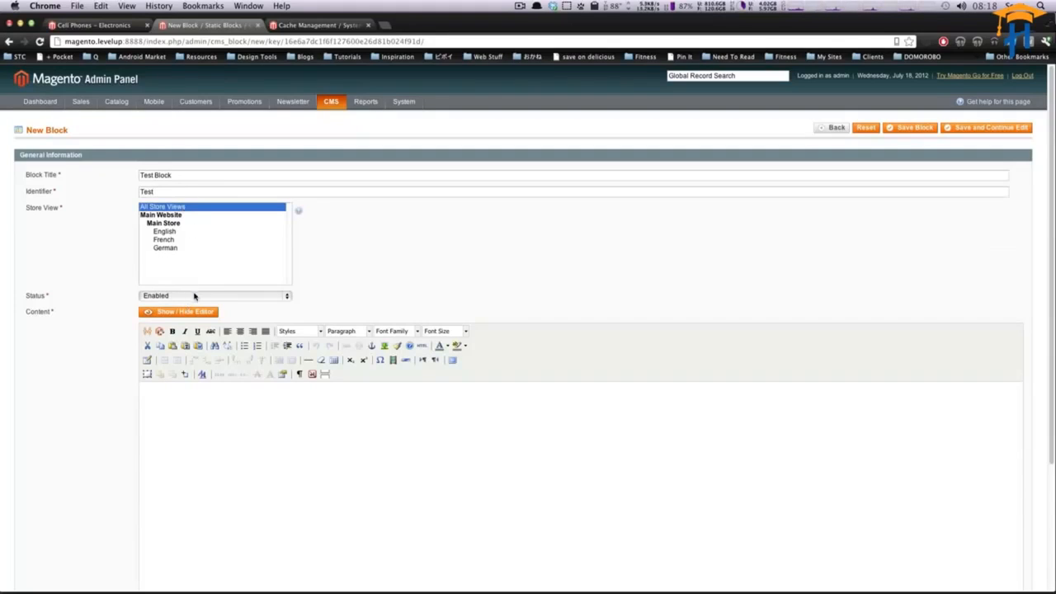
# Step: Enter "TESTTESTSTESTE" as the new block's content and save the block
pyautogui.click(179, 430)
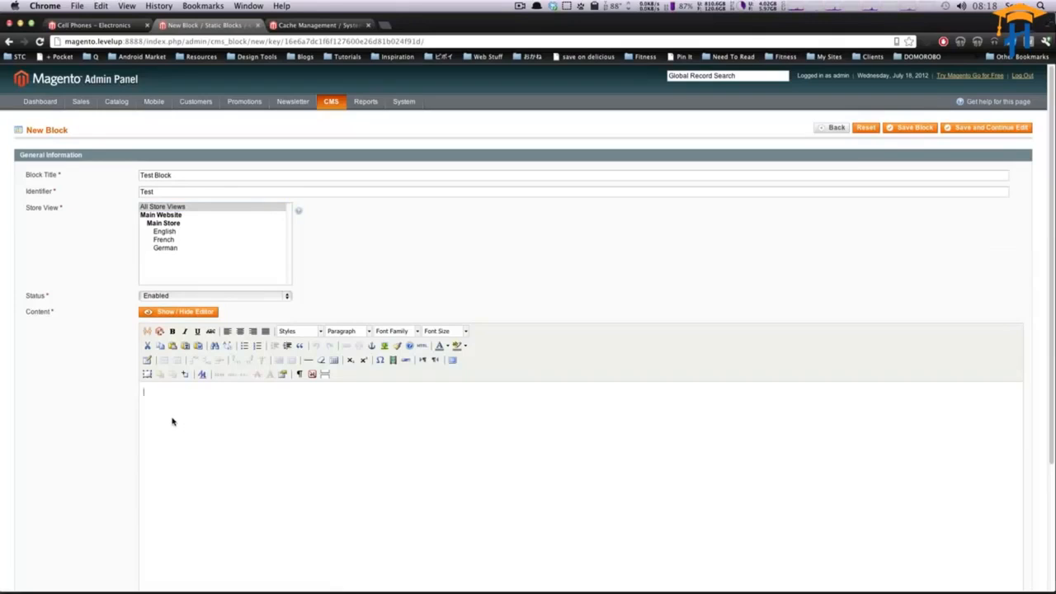
pyautogui.write('TESTTESTSTESTE')
pyautogui.click(914, 130)
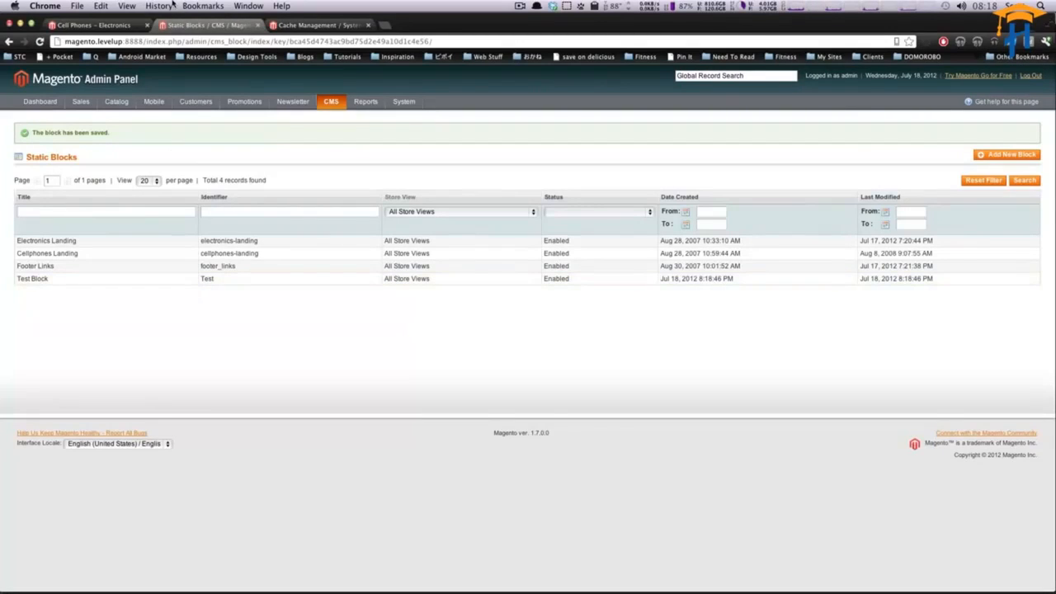
# Step: Check the storefront home page, then return to the admin panel
pyautogui.click(95, 25)
pyautogui.click(333, 96)
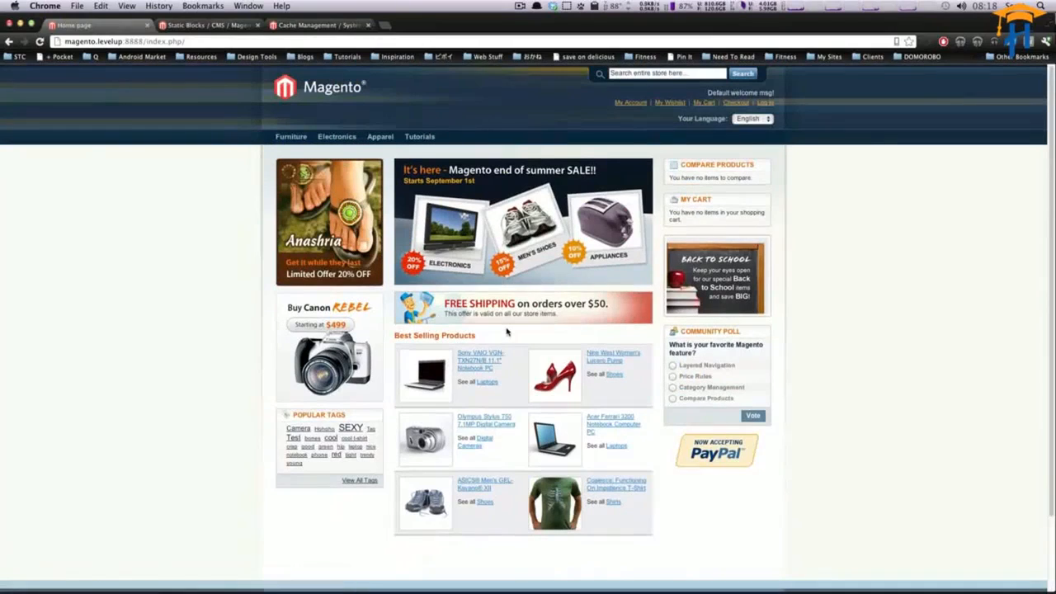
pyautogui.click(182, 23)
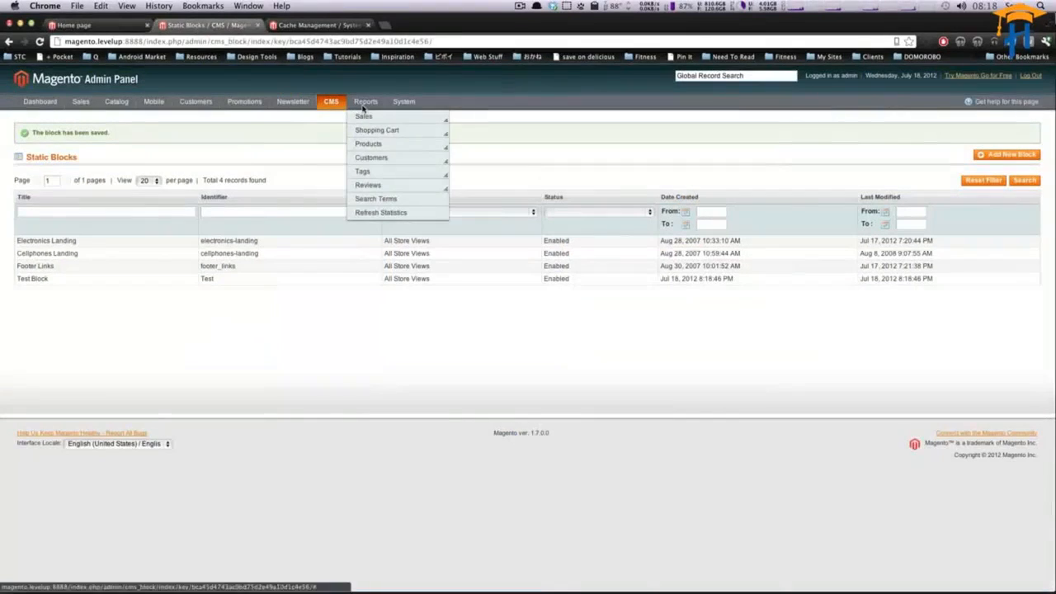
# Step: Add a new widget instance with type CMS Static Block and design package/theme default / default
pyautogui.moveTo(335, 103)
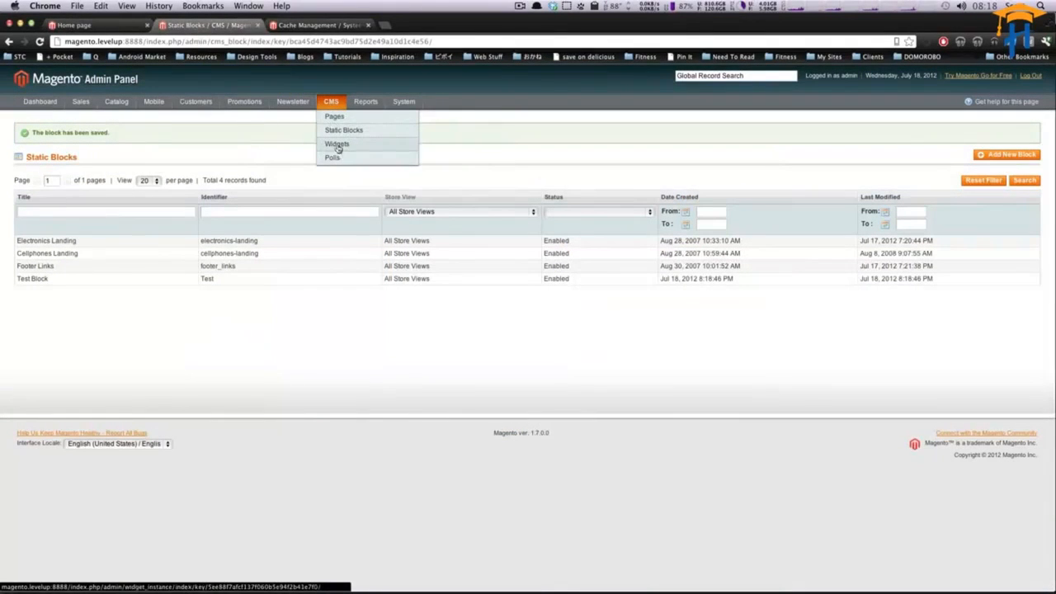
pyautogui.click(336, 144)
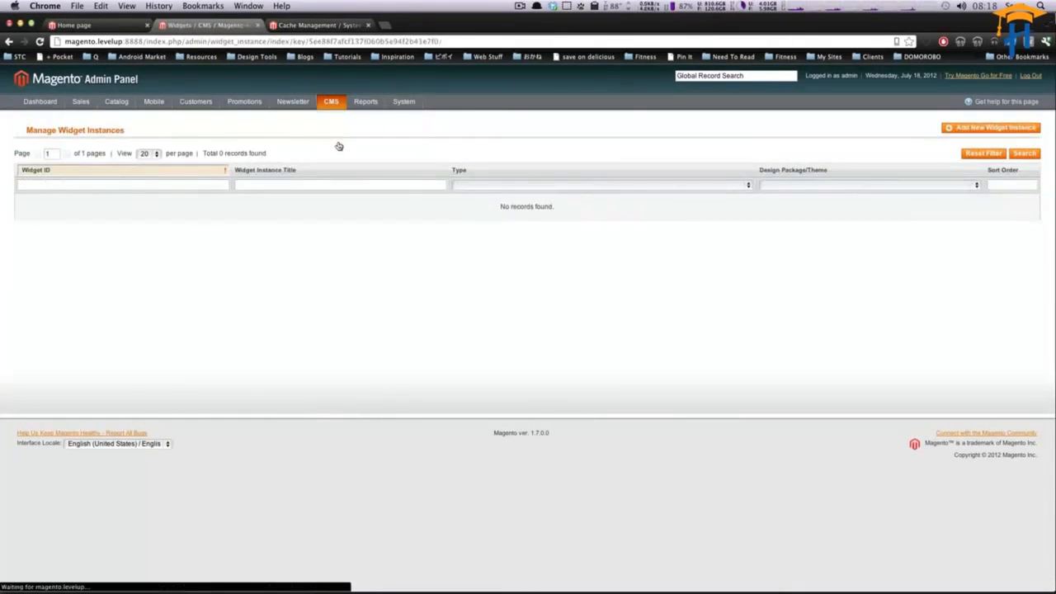
pyautogui.click(950, 131)
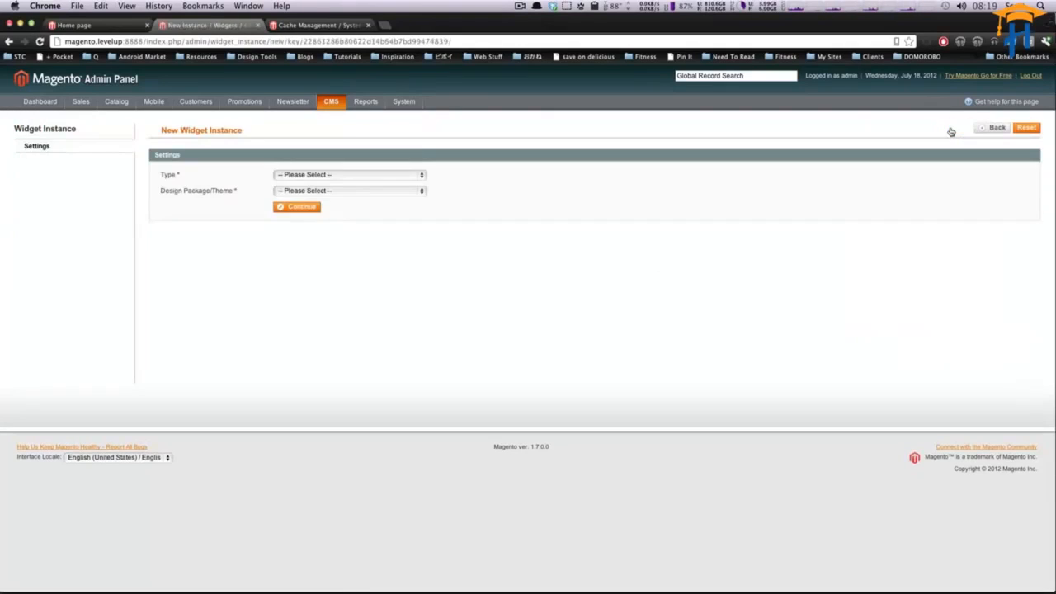
pyautogui.click(333, 176)
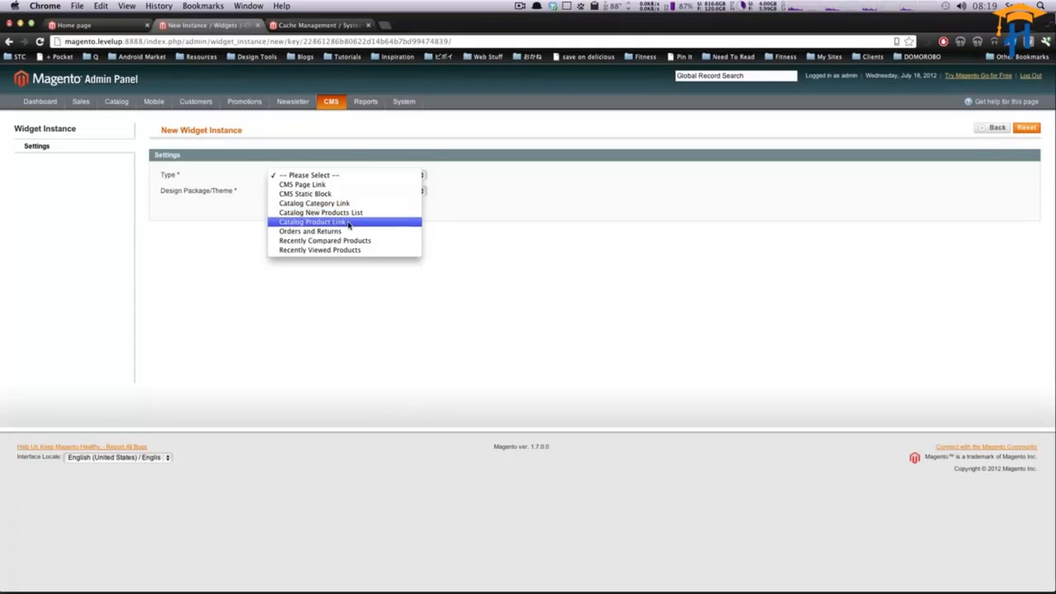
pyautogui.click(381, 195)
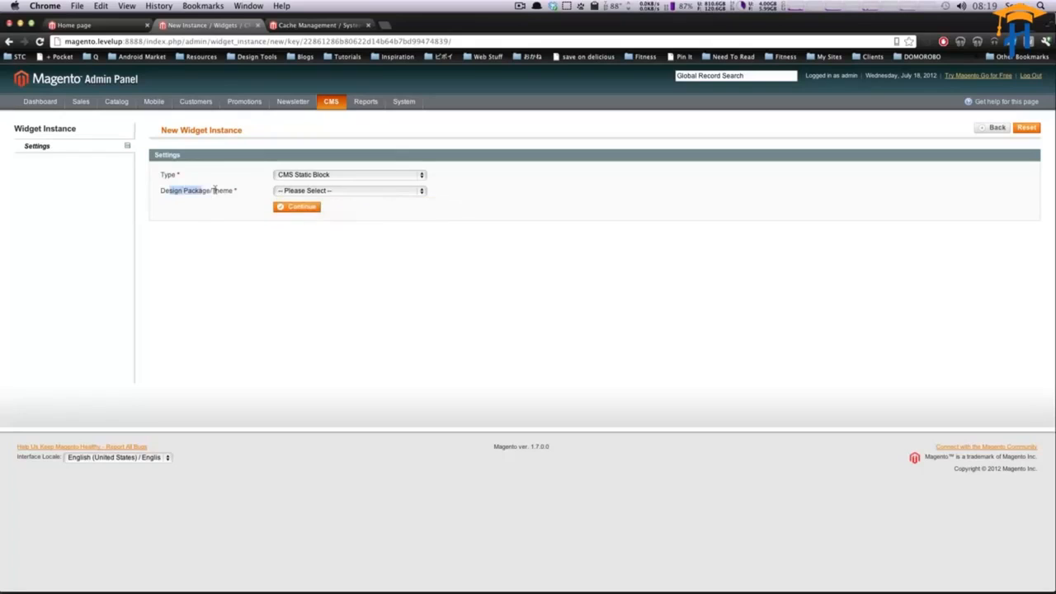
pyautogui.click(328, 191)
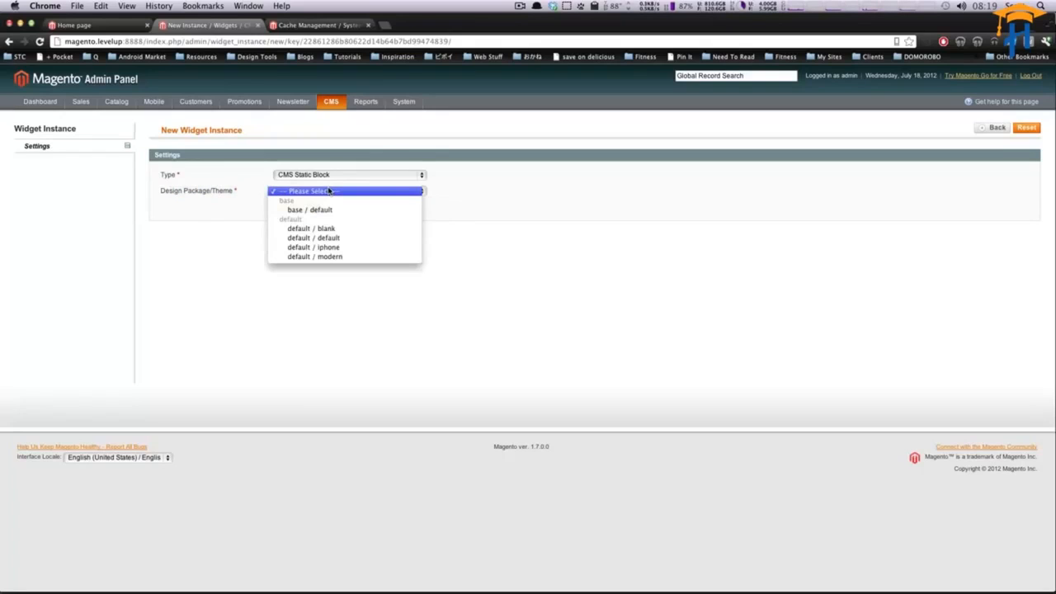
pyautogui.click(327, 238)
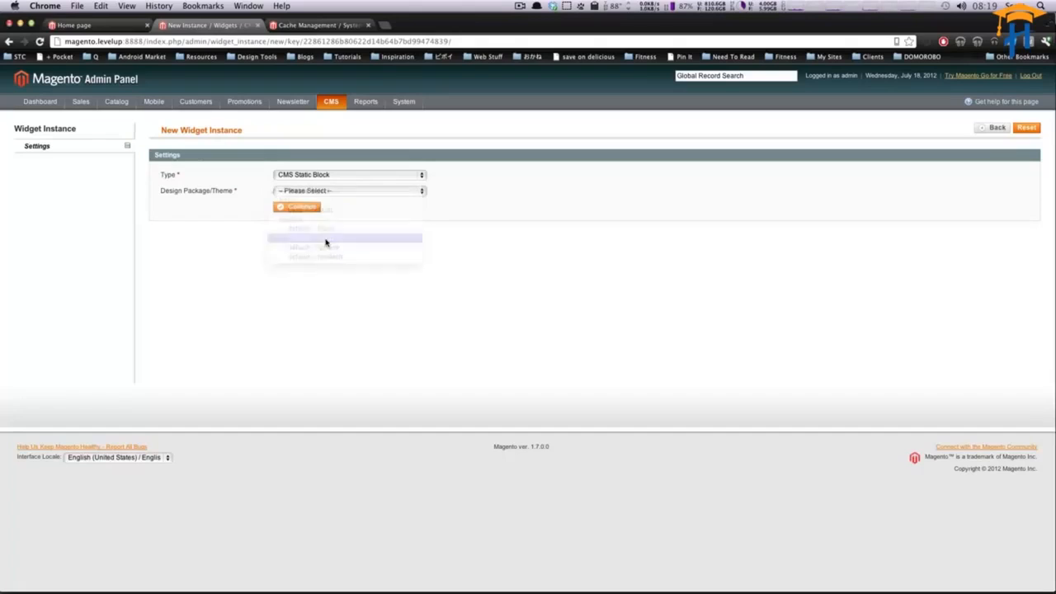
# Step: Continue to the new widget's frontend properties and set its title to TEST and its sort order to 1
pyautogui.click(284, 207)
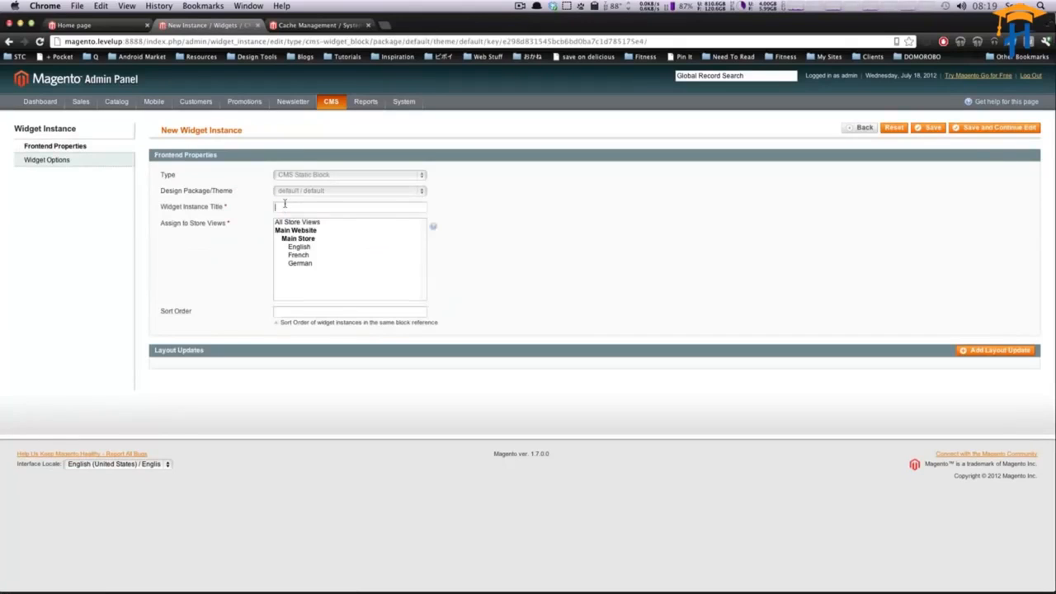
pyautogui.click(317, 207)
pyautogui.write('TEST')
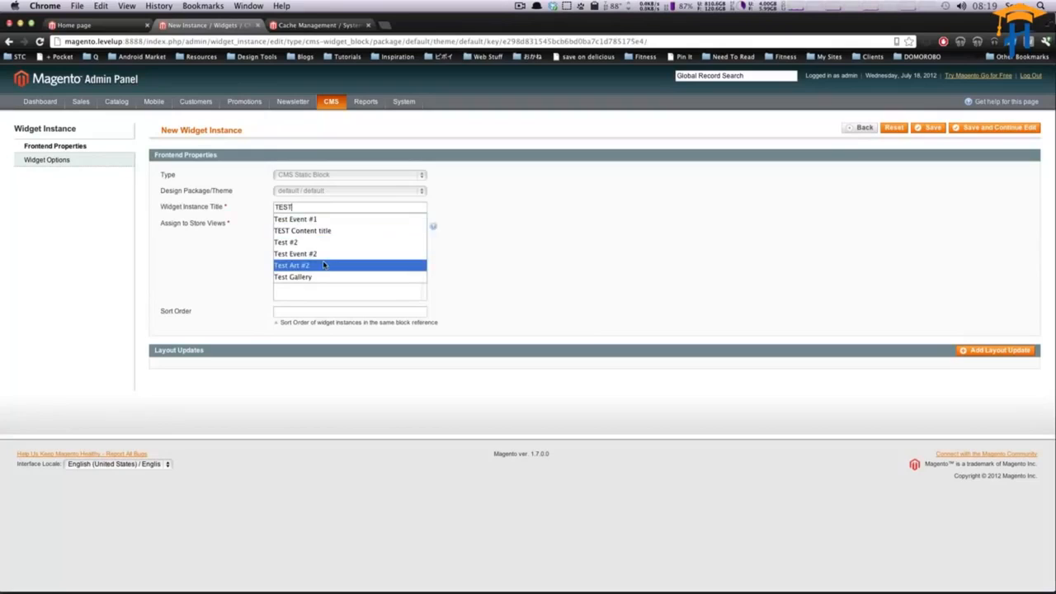
pyautogui.click(533, 217)
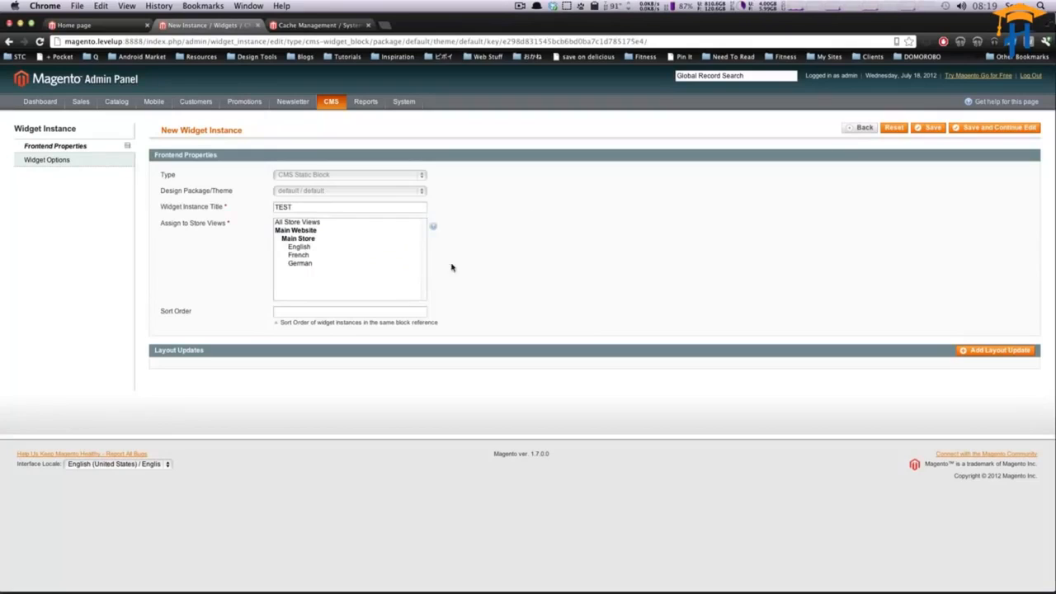
pyautogui.click(300, 309)
pyautogui.moveTo(331, 323); pyautogui.dragTo(444, 325)
pyautogui.click(361, 308)
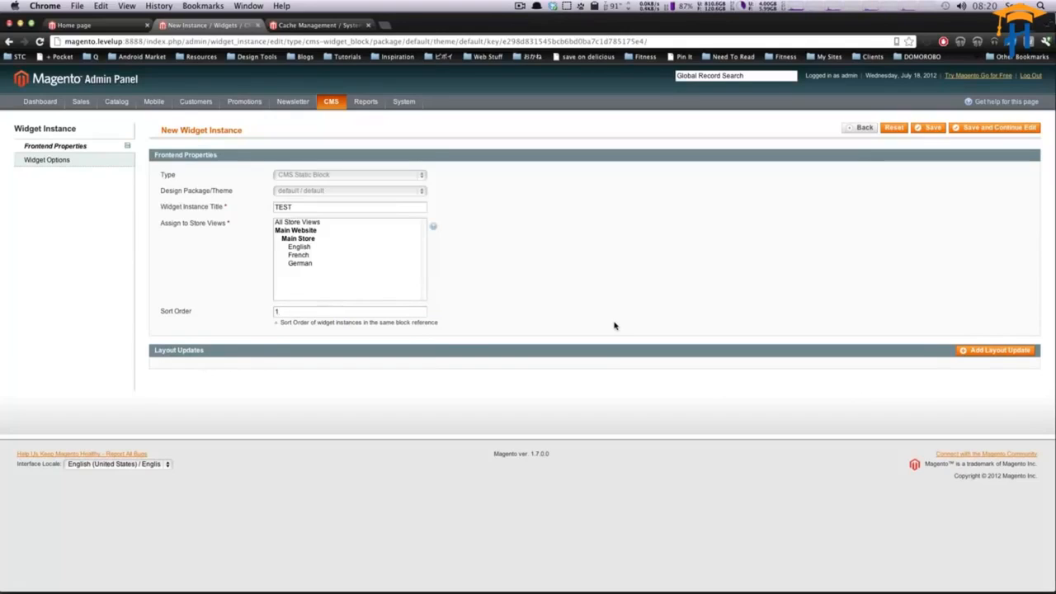
# Step: Add a layout update displayed on a Specified Page, with page CMS Pages (All) and block reference Left Column
pyautogui.click(986, 352)
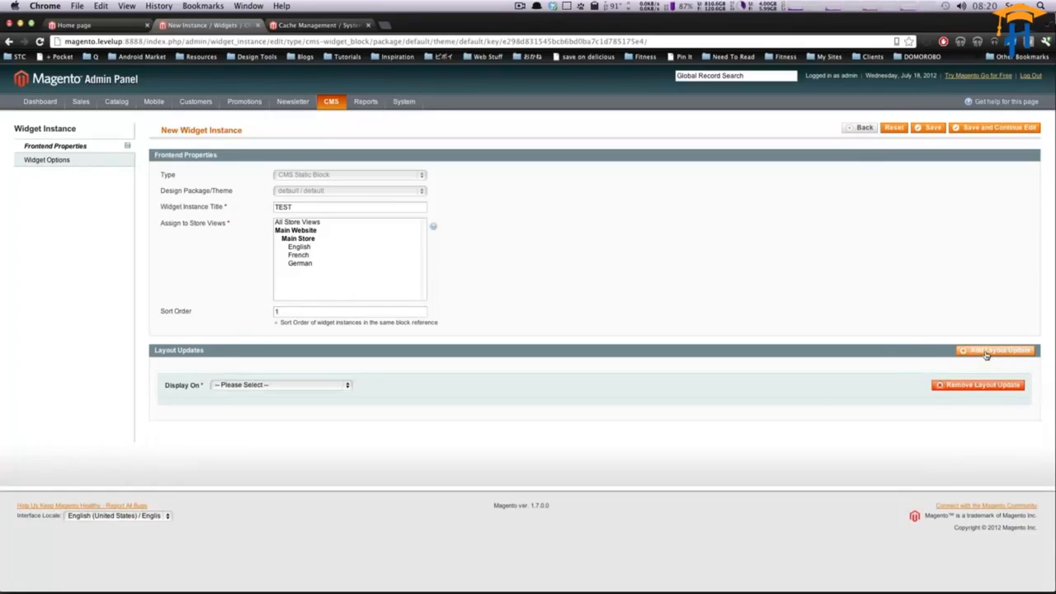
pyautogui.click(272, 385)
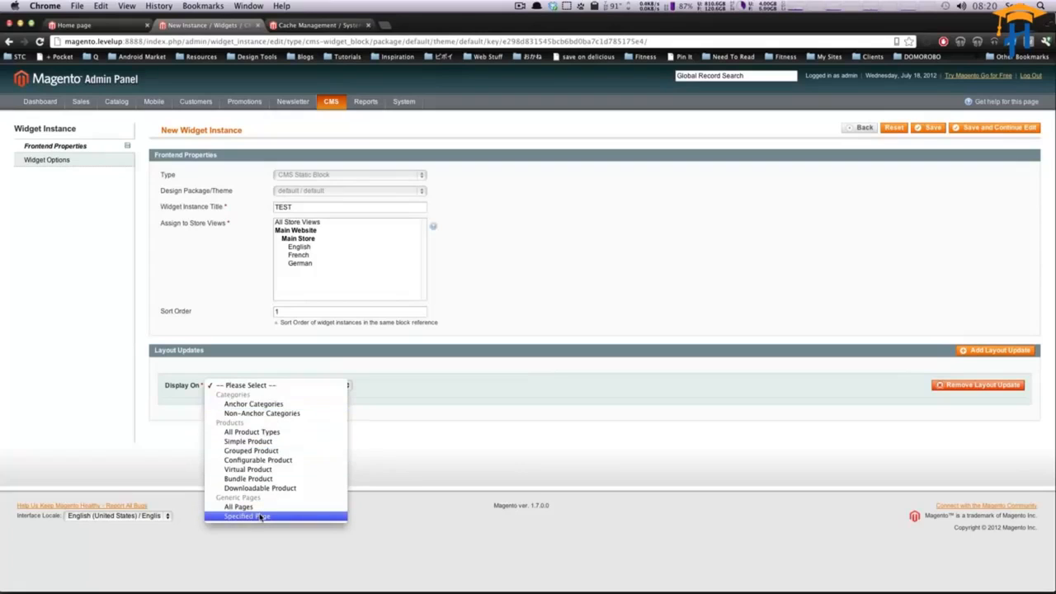
pyautogui.click(260, 517)
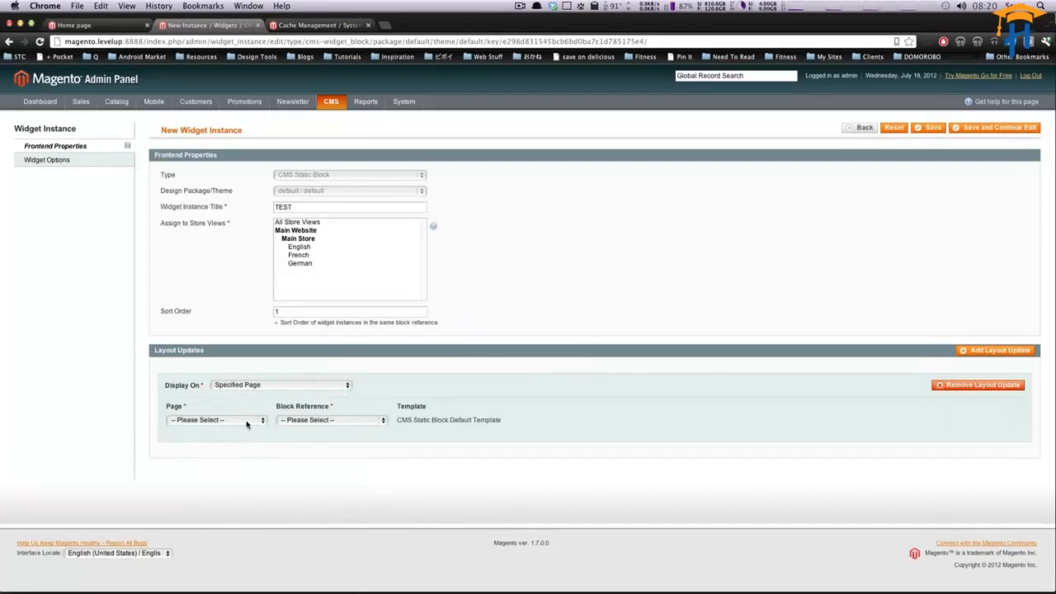
pyautogui.click(247, 422)
pyautogui.scroll(-3, 247, 424)
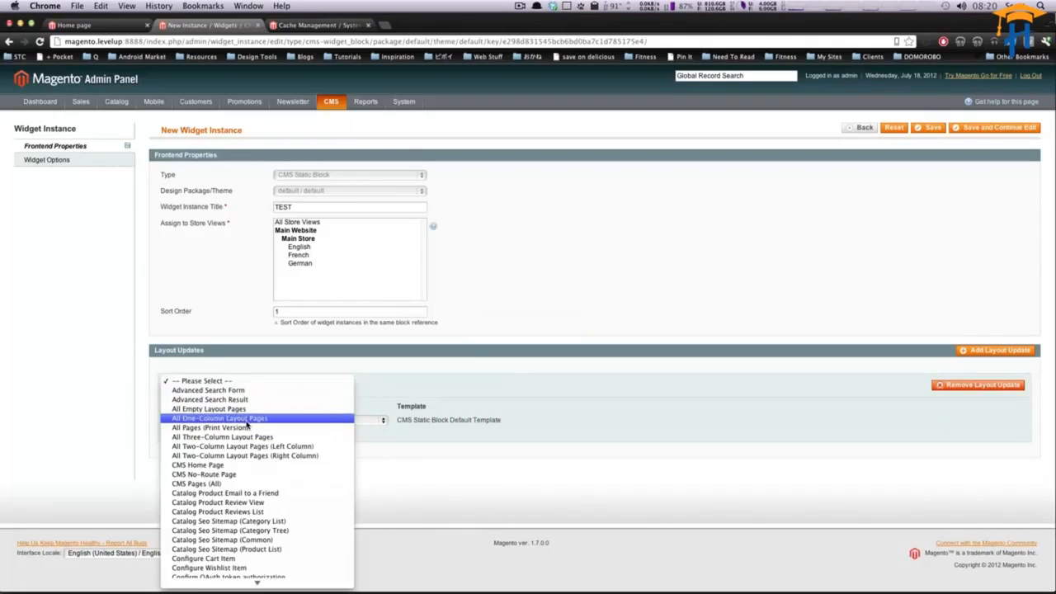
pyautogui.scroll(-4, 216, 538)
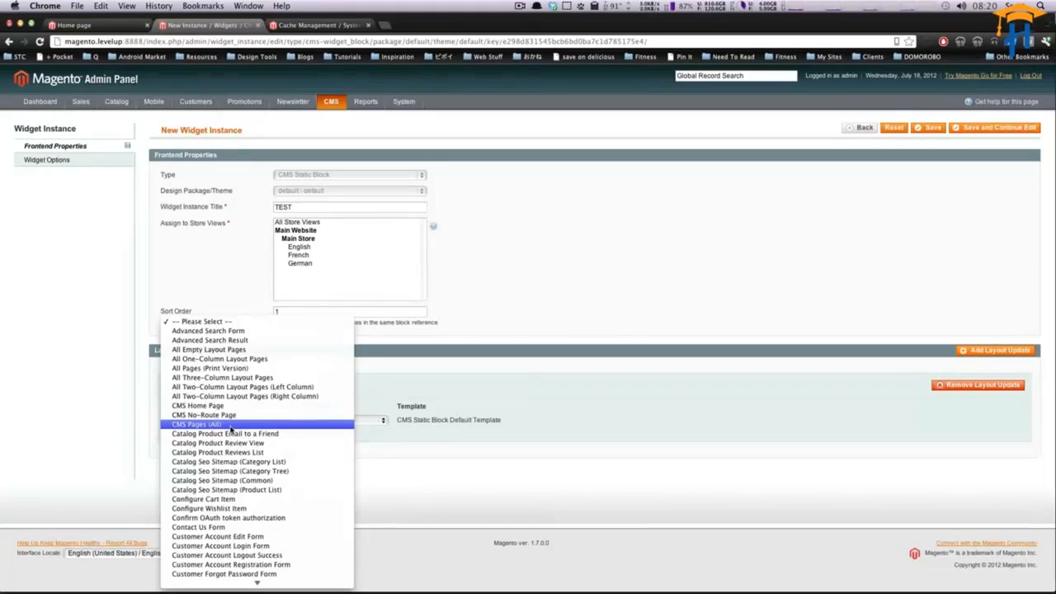
pyautogui.click(231, 424)
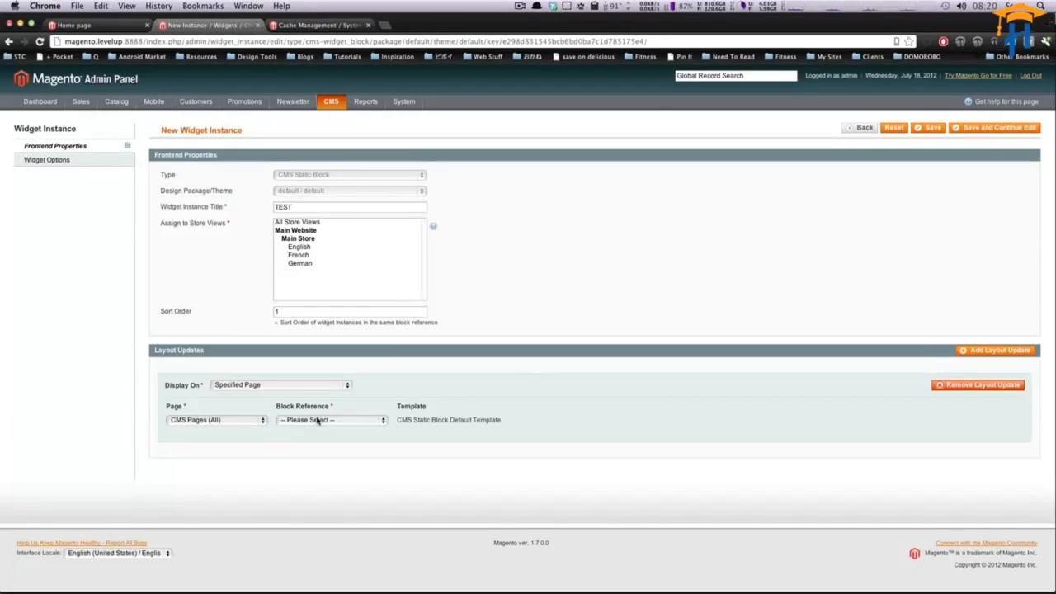
pyautogui.click(317, 420)
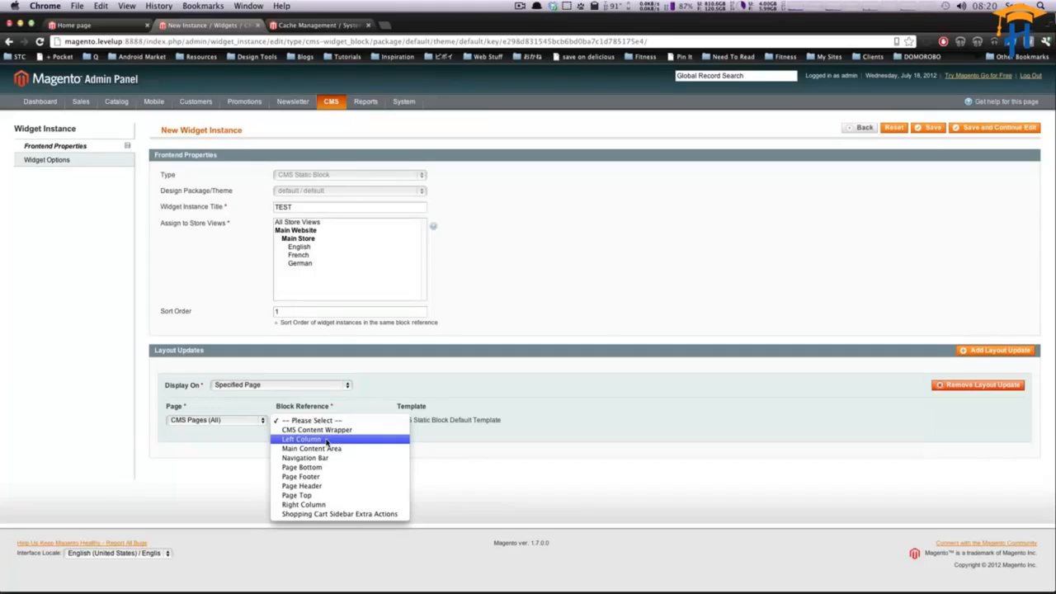
pyautogui.click(326, 440)
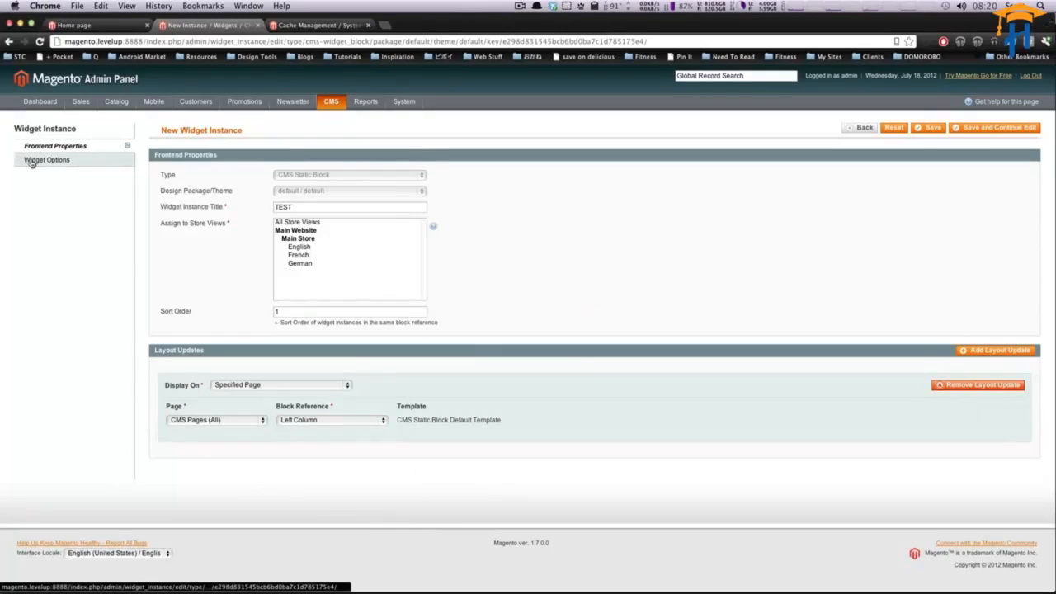
# Step: In the widget options, choose Test Block as the static block to display
pyautogui.click(32, 162)
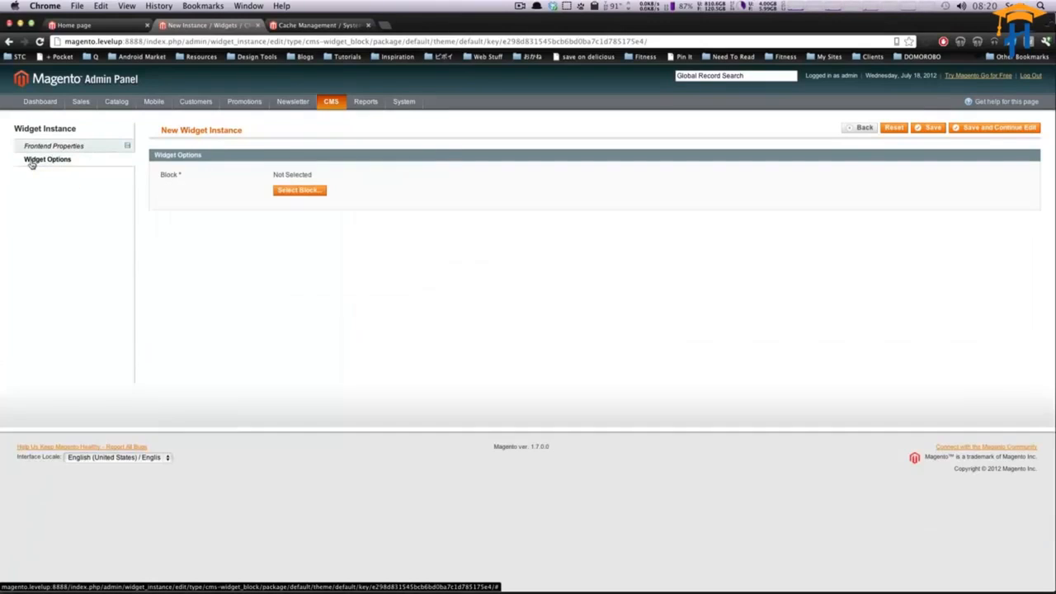
pyautogui.click(312, 195)
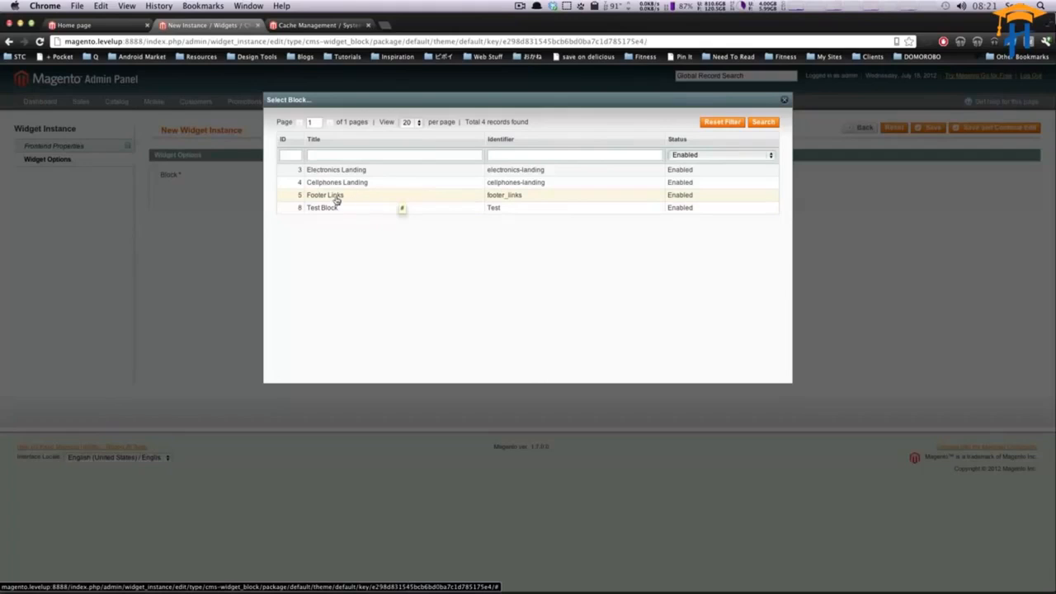
pyautogui.click(335, 207)
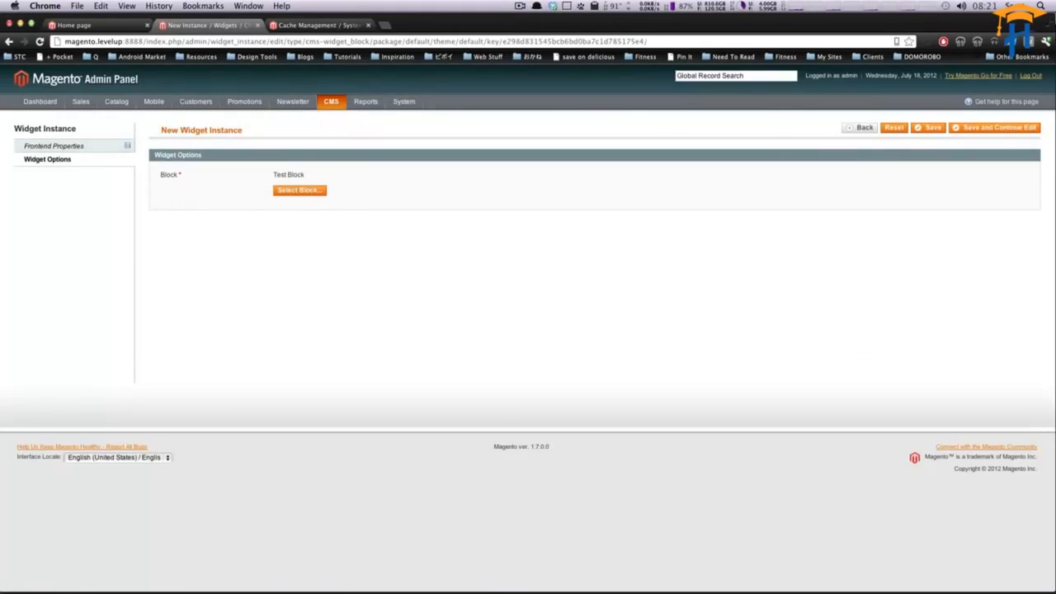
# Step: Assign the widget instance to All Store Views and save it
pyautogui.click(928, 128)
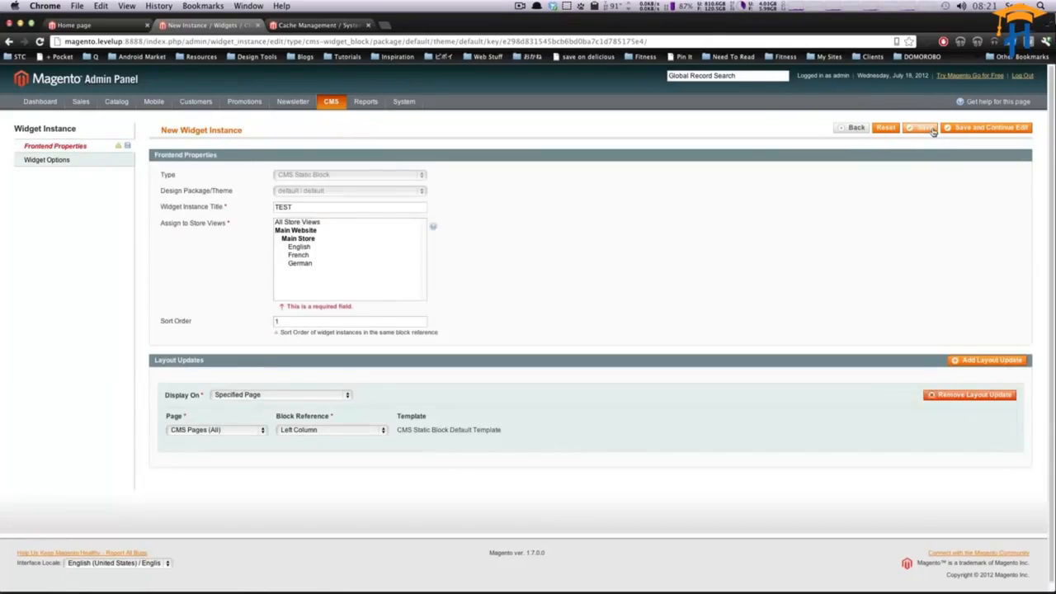
pyautogui.click(313, 222)
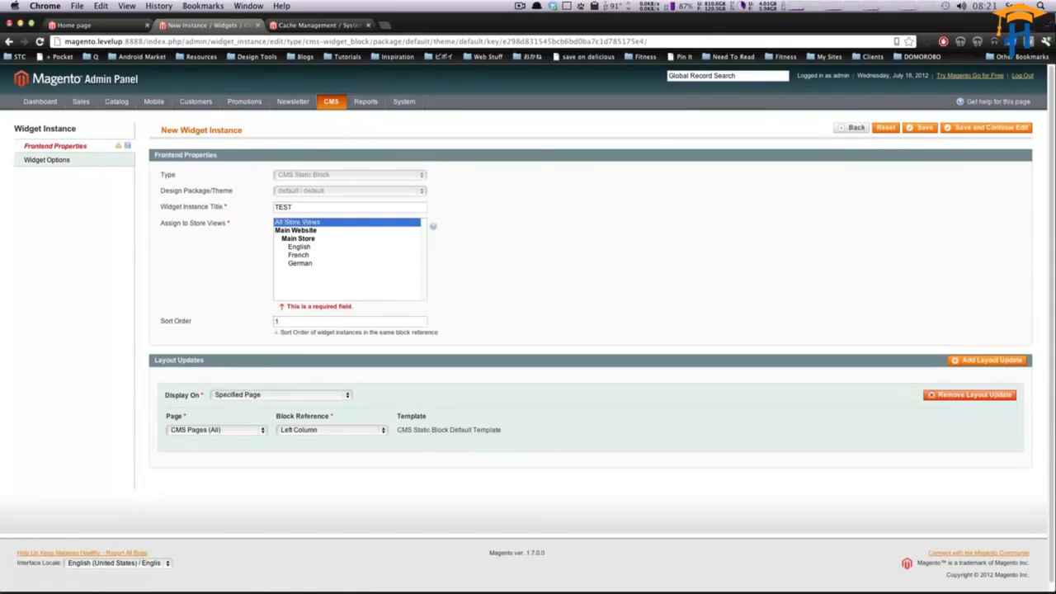
pyautogui.click(922, 128)
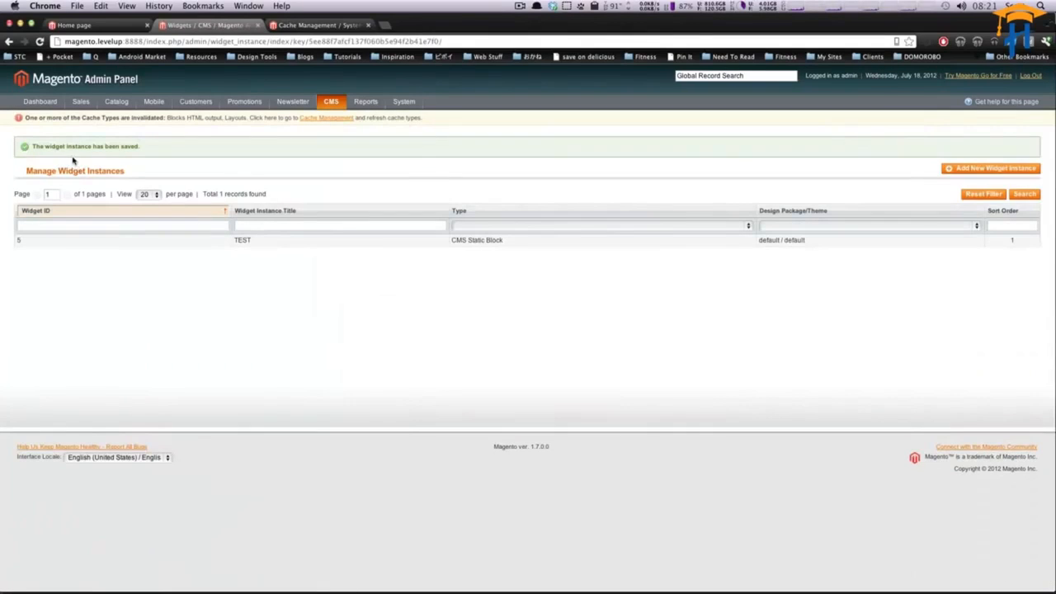
# Step: Read the save message and the cache notice above the widget instances list
pyautogui.tripleClick(166, 140)
pyautogui.click(169, 145)
pyautogui.moveTo(47, 117); pyautogui.dragTo(230, 118)
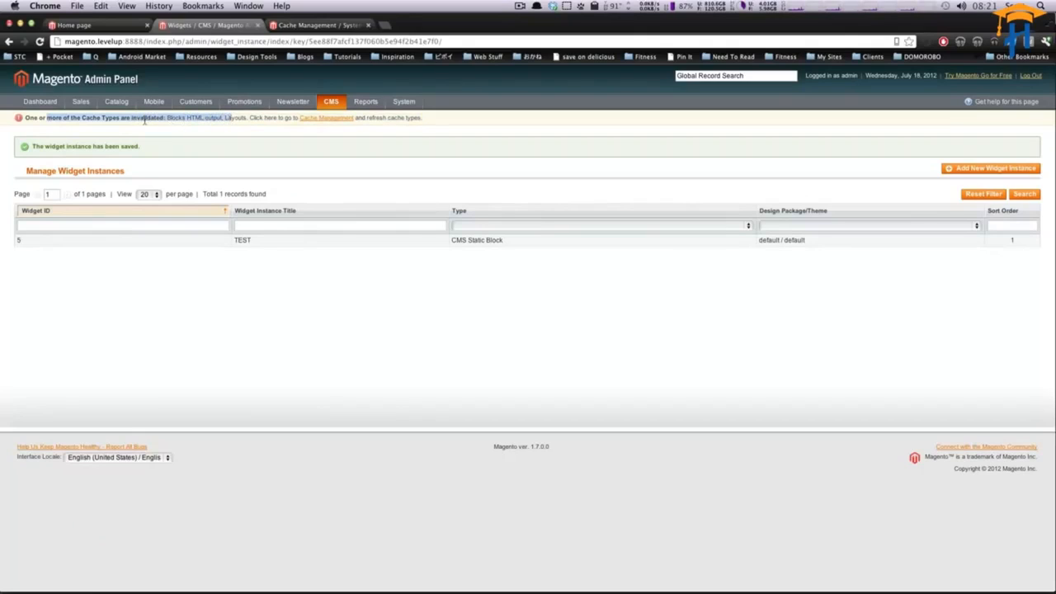
pyautogui.moveTo(39, 117); pyautogui.dragTo(193, 118)
pyautogui.click(250, 117)
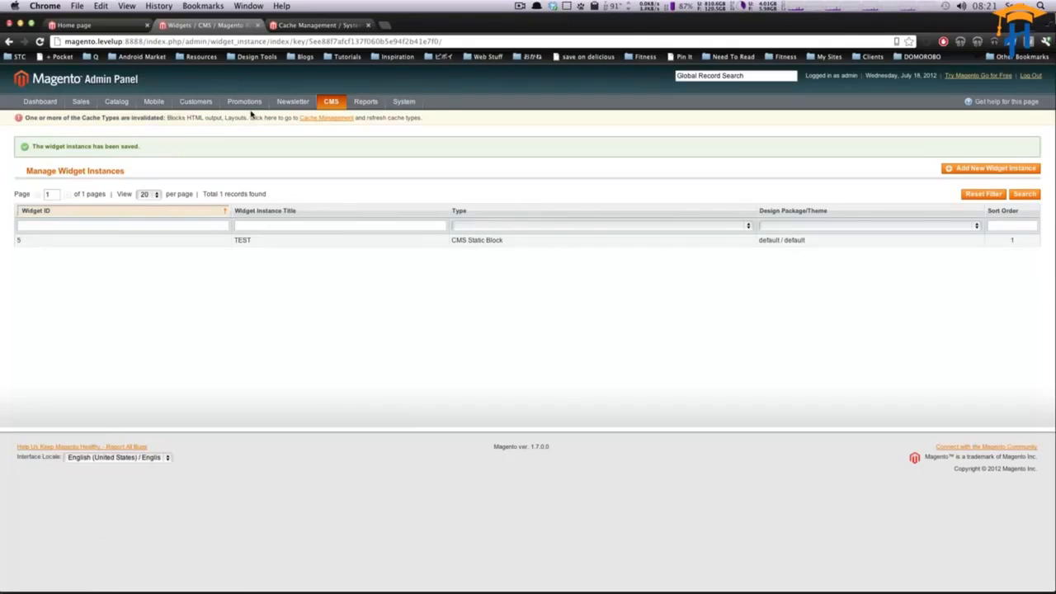
pyautogui.moveTo(252, 110)
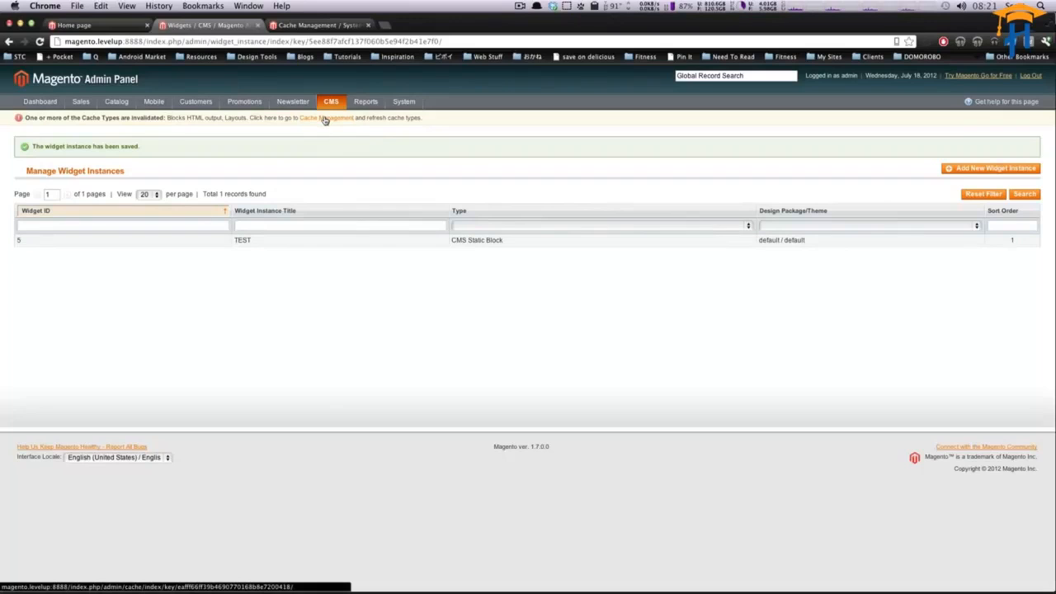
# Step: Switch to the cache management page, review the Layouts and Blocks HTML output caches, and flush the Magento cache
pyautogui.click(311, 26)
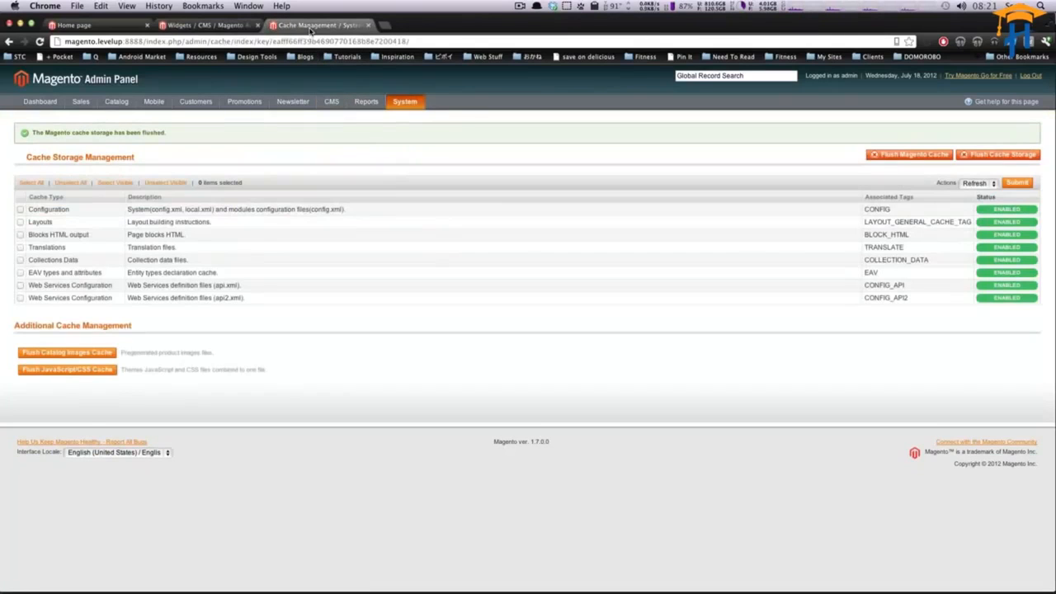
pyautogui.click(907, 157)
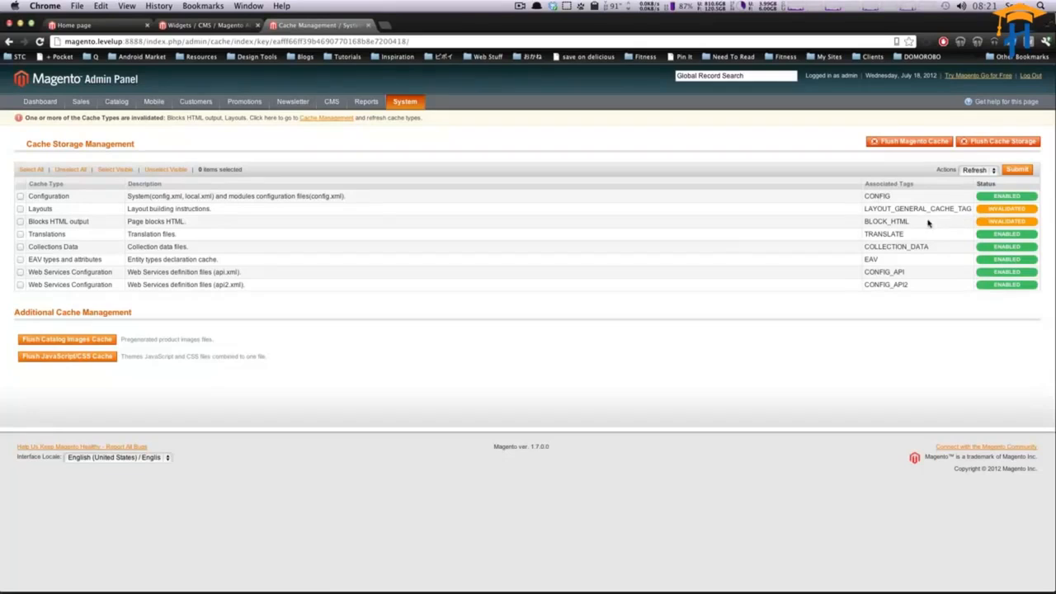
pyautogui.moveTo(927, 221); pyautogui.dragTo(868, 219)
pyautogui.click(883, 209)
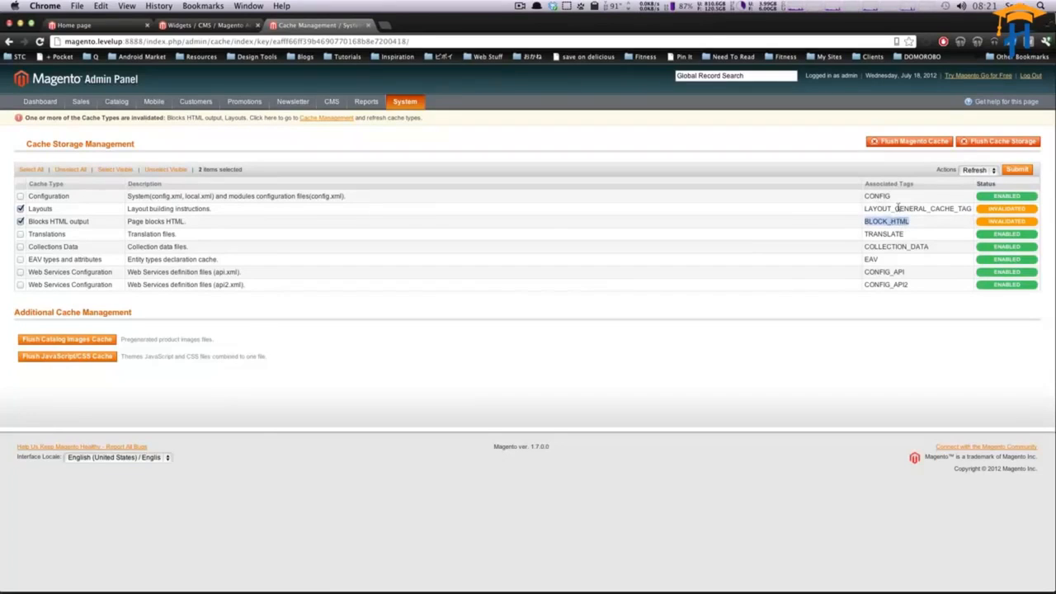
pyautogui.doubleClick(899, 208)
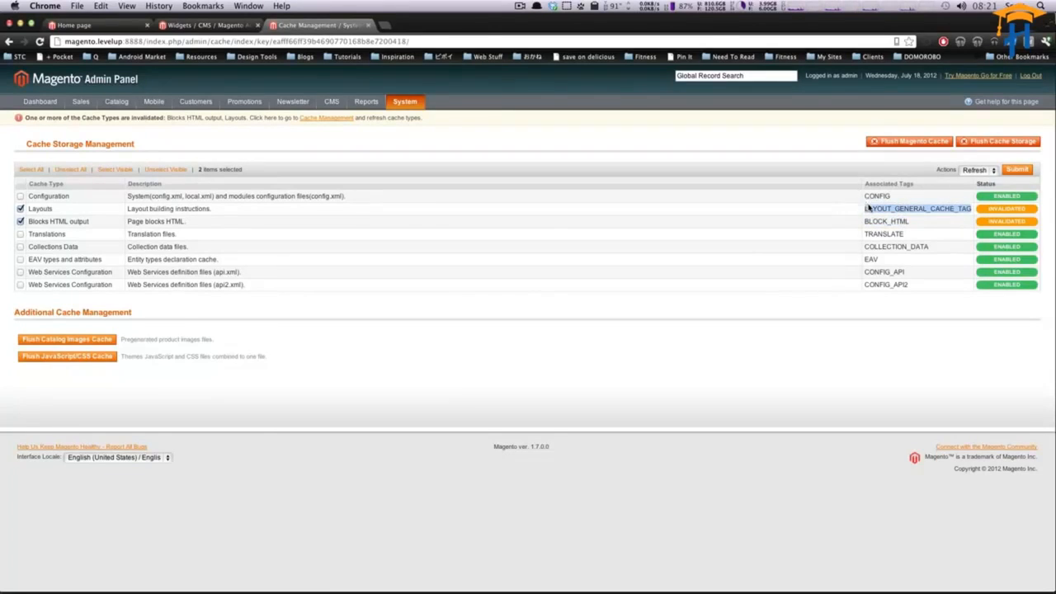
pyautogui.click(908, 142)
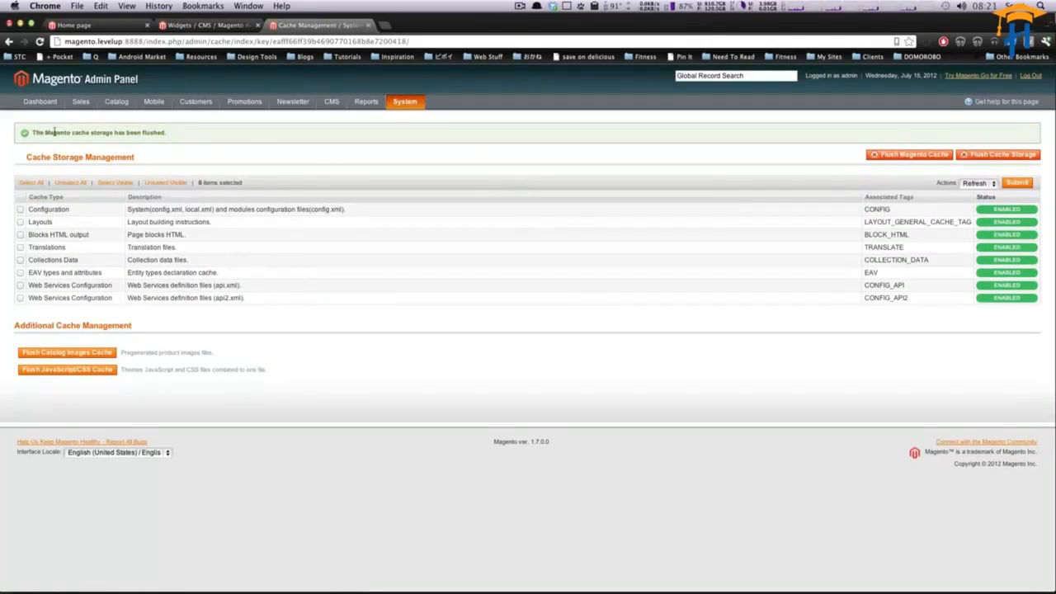
pyautogui.moveTo(37, 132); pyautogui.dragTo(218, 146)
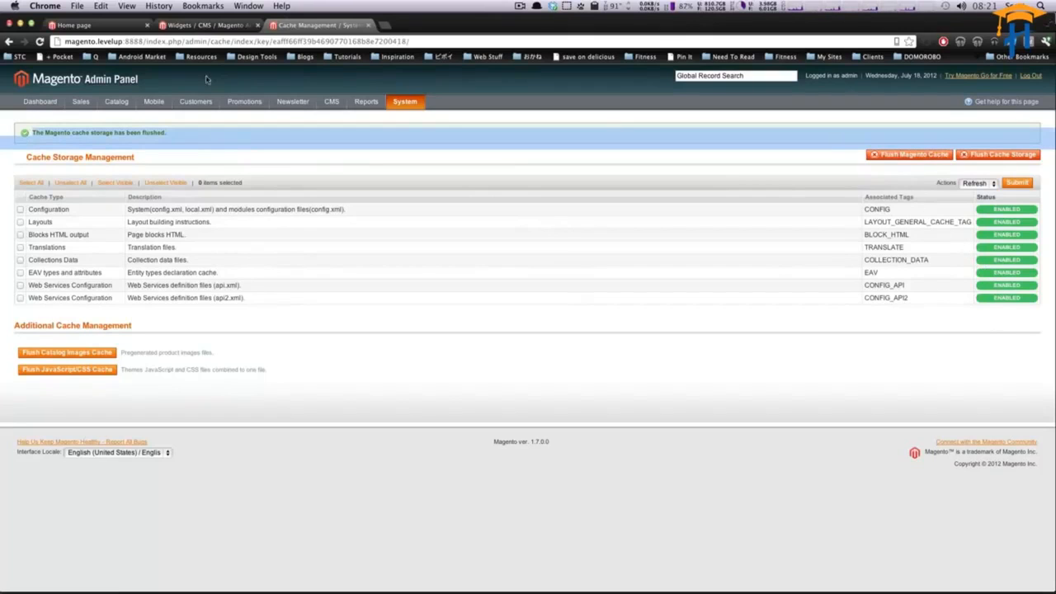
# Step: Open the storefront's Customer Service page and check its left column for the test block's text
pyautogui.click(83, 25)
pyautogui.scroll(-3, 311, 270)
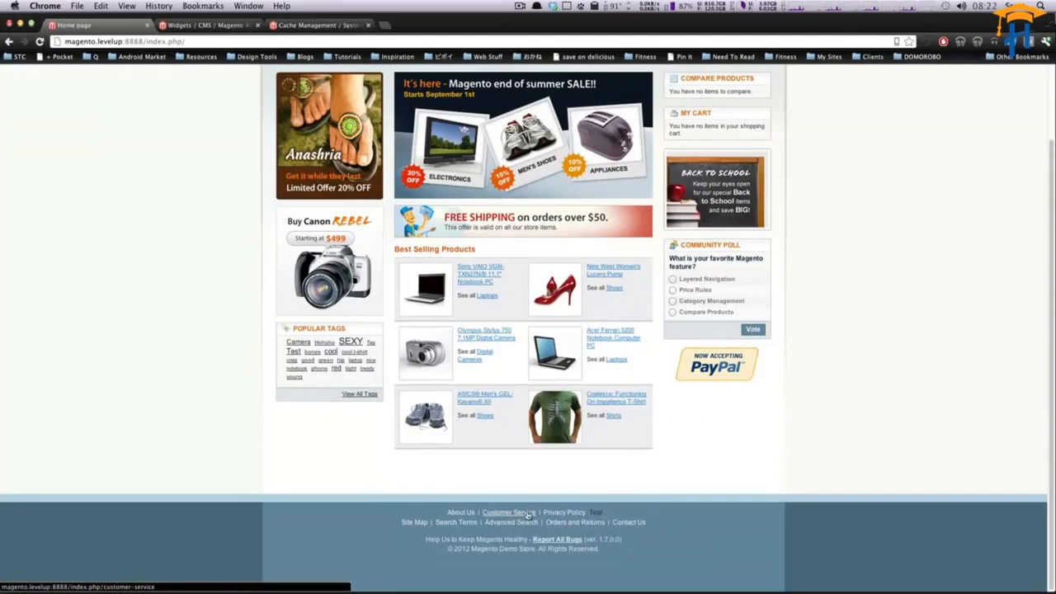
pyautogui.click(523, 517)
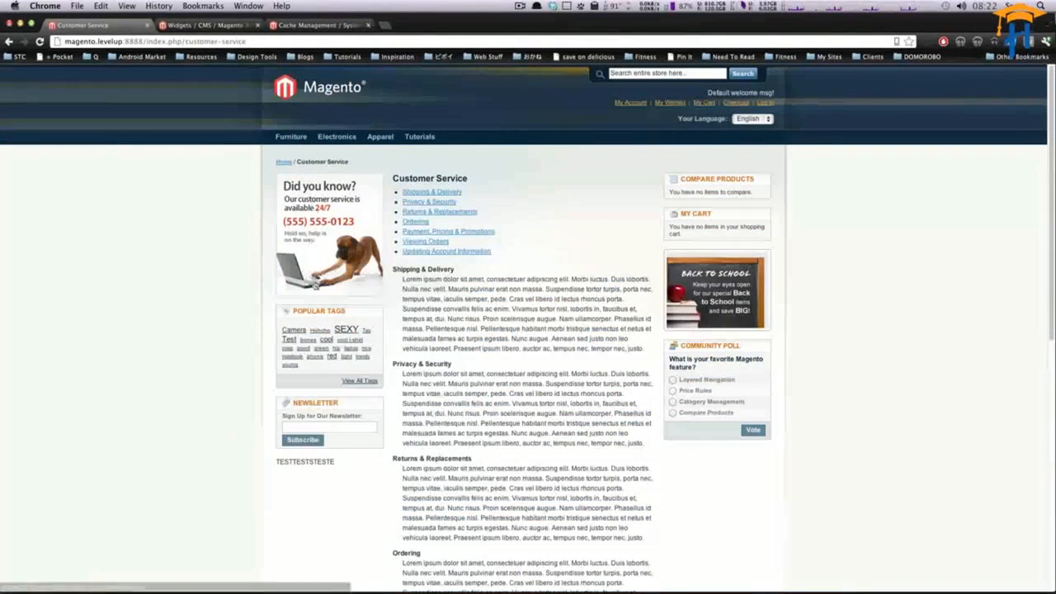
pyautogui.moveTo(339, 464); pyautogui.dragTo(284, 463)
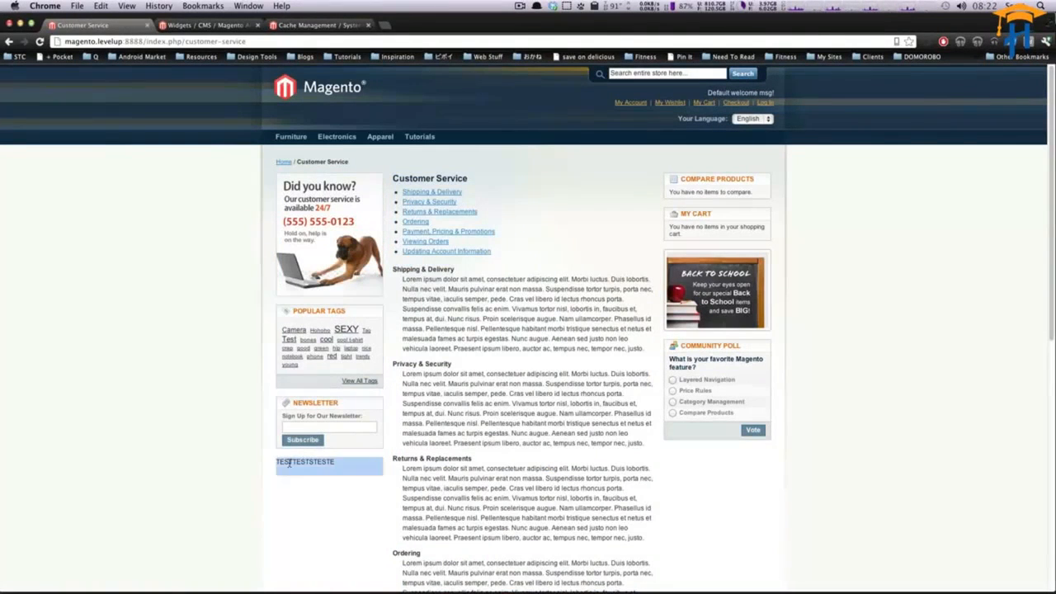
pyautogui.doubleClick(297, 465)
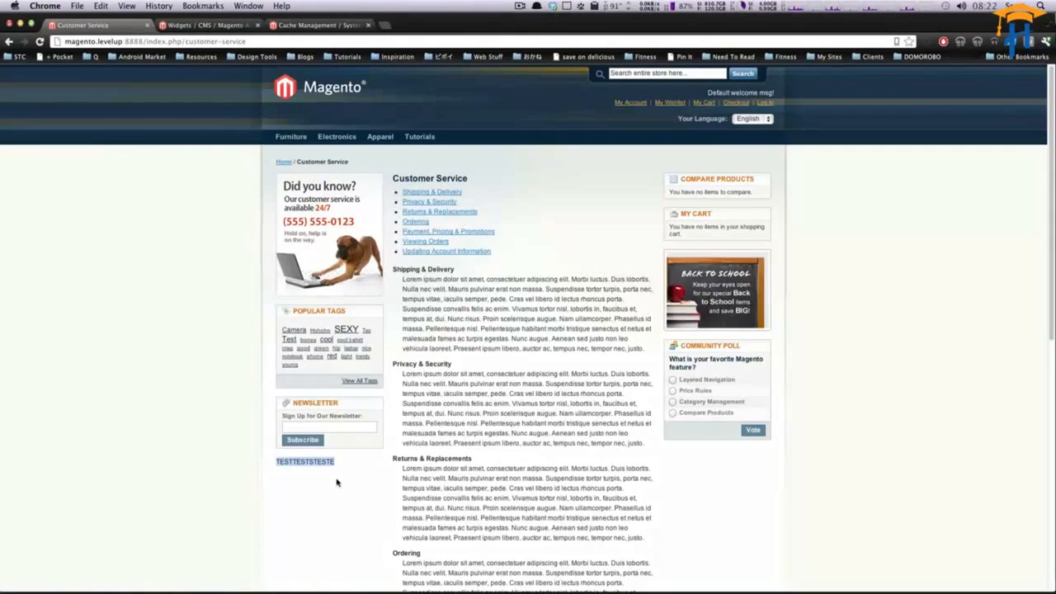
# Step: Look over the rest of the Customer Service page, then return to the storefront home page and check its left column
pyautogui.scroll(-5, 343, 454)
pyautogui.scroll(3, 344, 454)
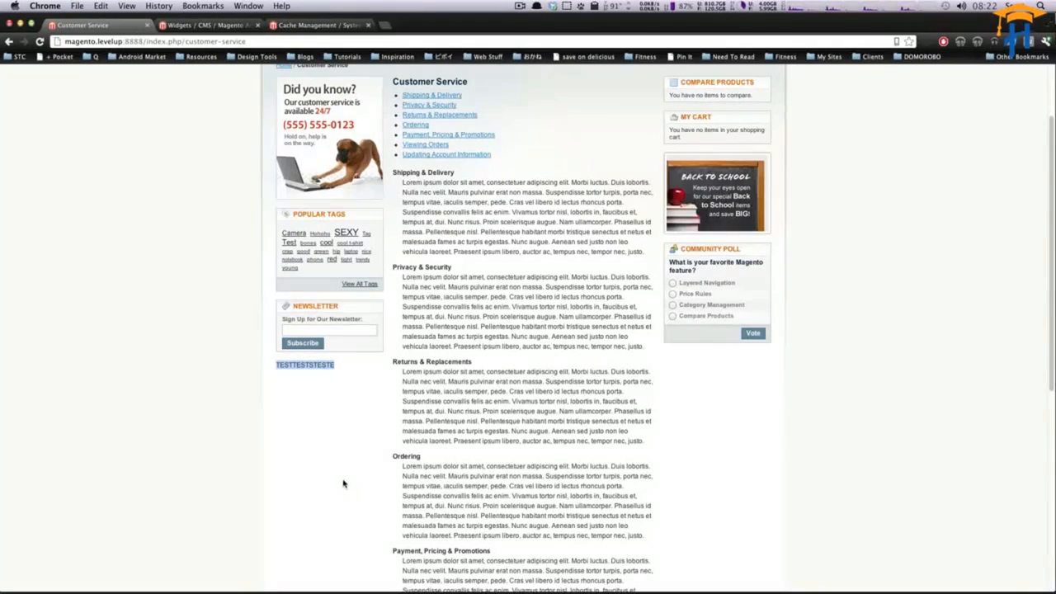
pyautogui.scroll(3, 344, 484)
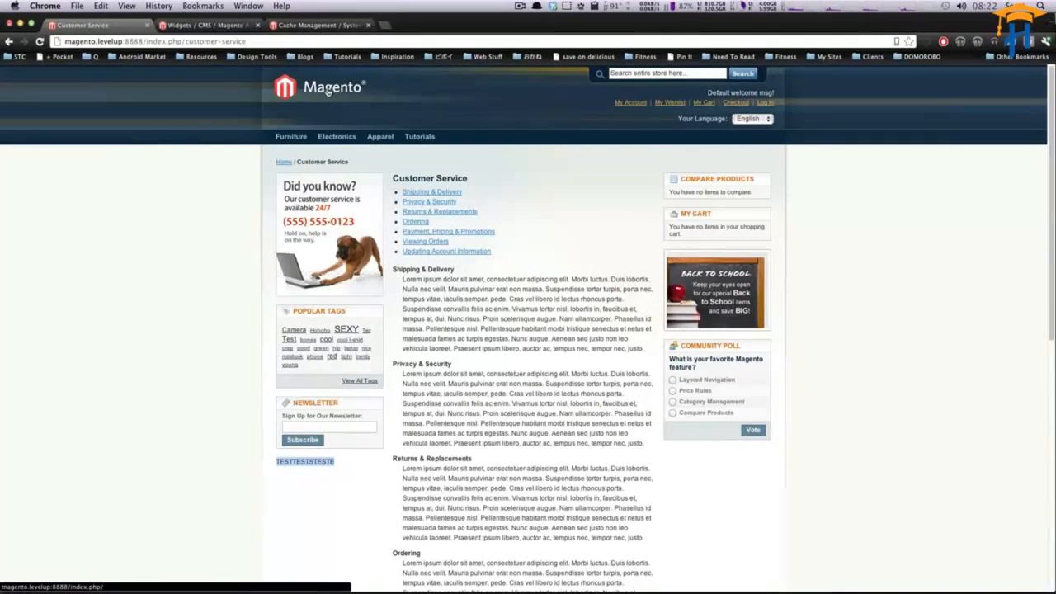
pyautogui.click(327, 92)
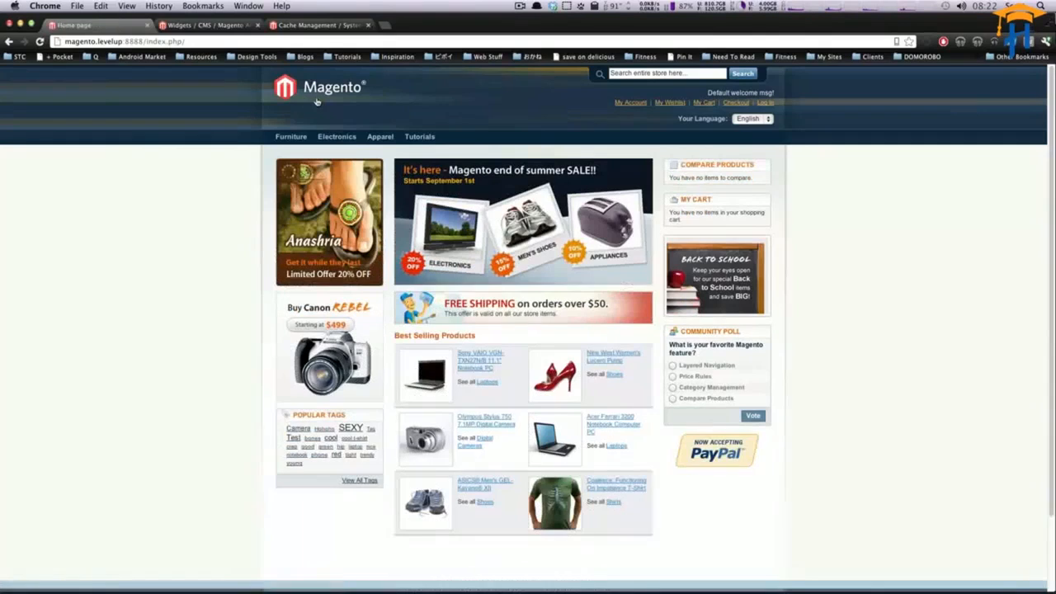
pyautogui.scroll(-2, 287, 481)
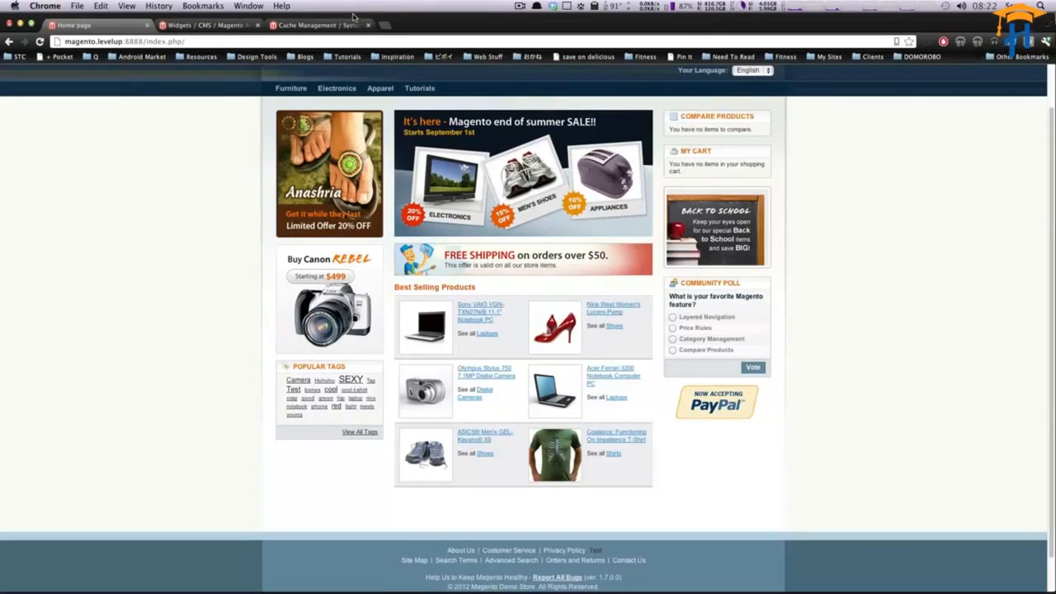
# Step: Open the enabled Home page from the CMS pages in the admin panel and review its layout update XML in the design settings
pyautogui.click(283, 25)
pyautogui.click(207, 25)
pyautogui.moveTo(330, 101)
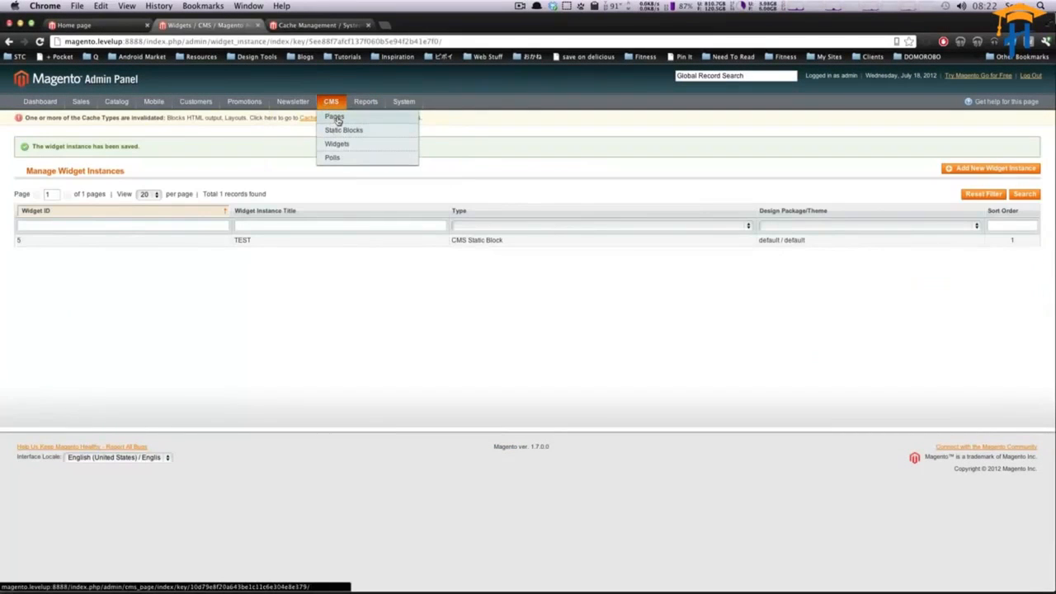
pyautogui.click(335, 118)
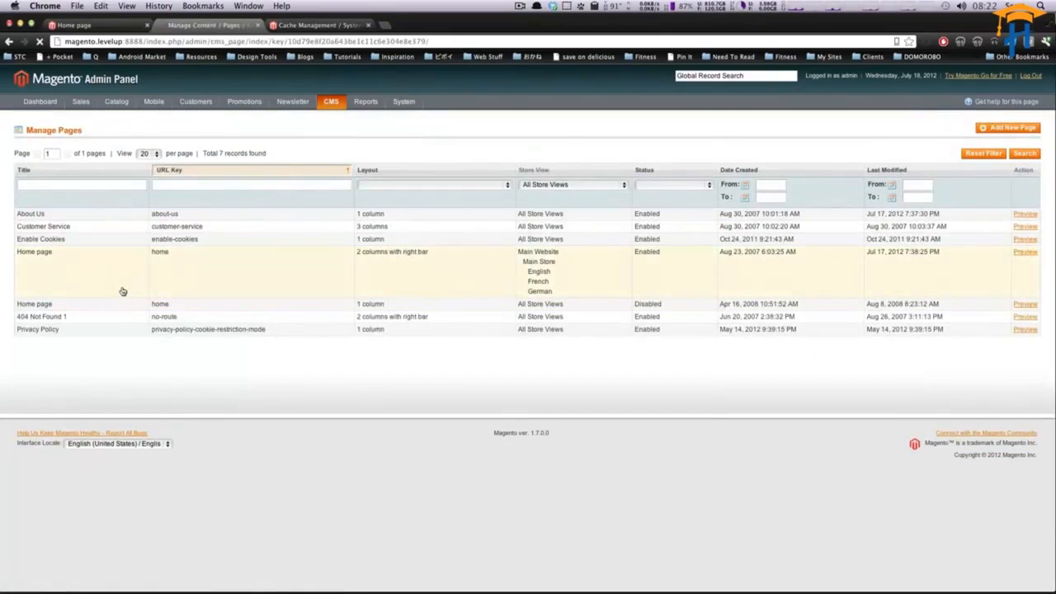
pyautogui.click(122, 291)
pyautogui.click(45, 177)
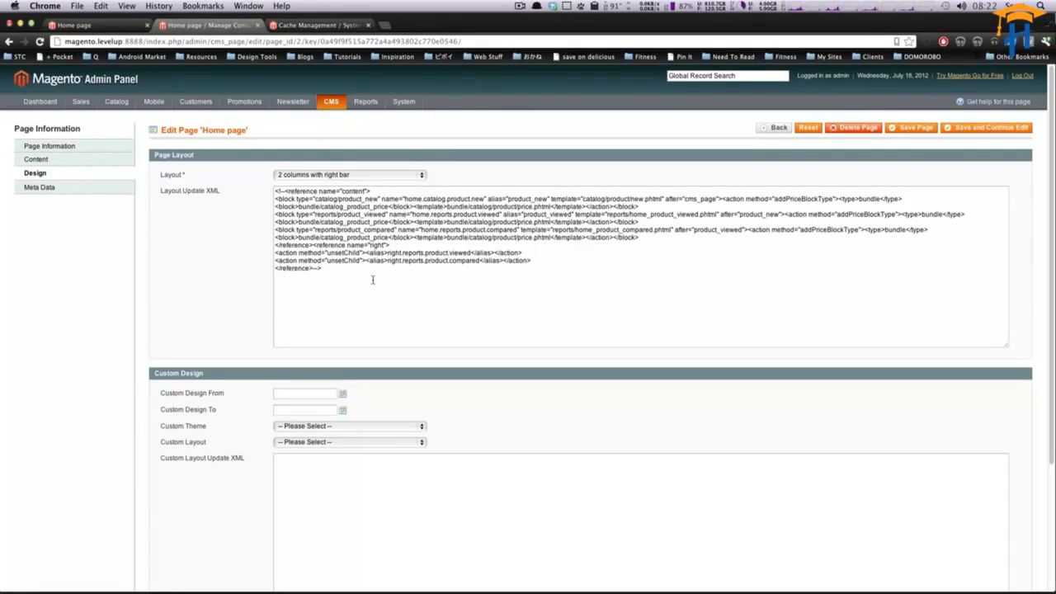
pyautogui.moveTo(372, 279); pyautogui.dragTo(272, 183)
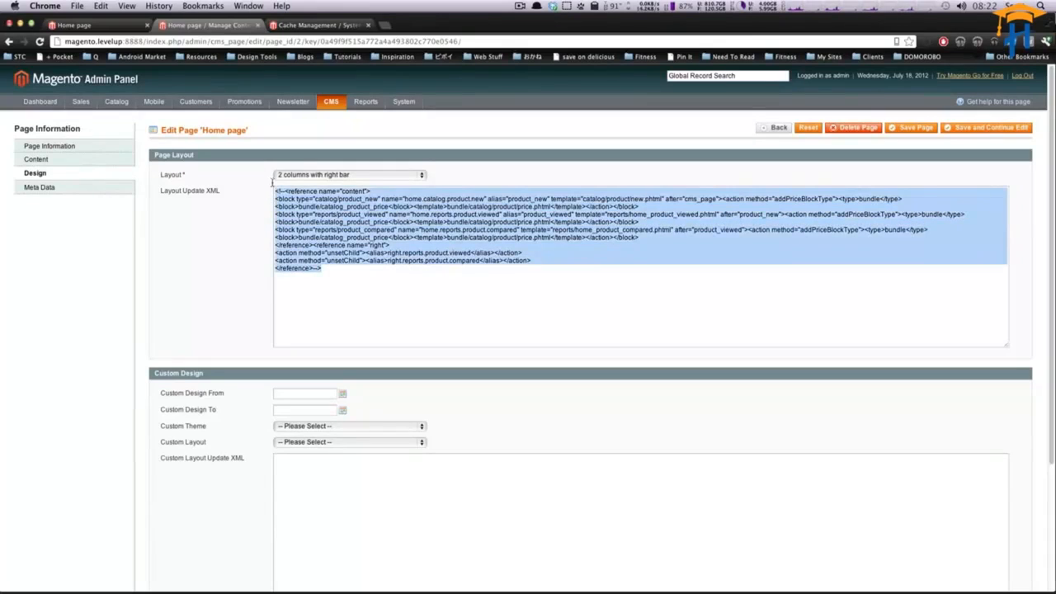
pyautogui.click(746, 242)
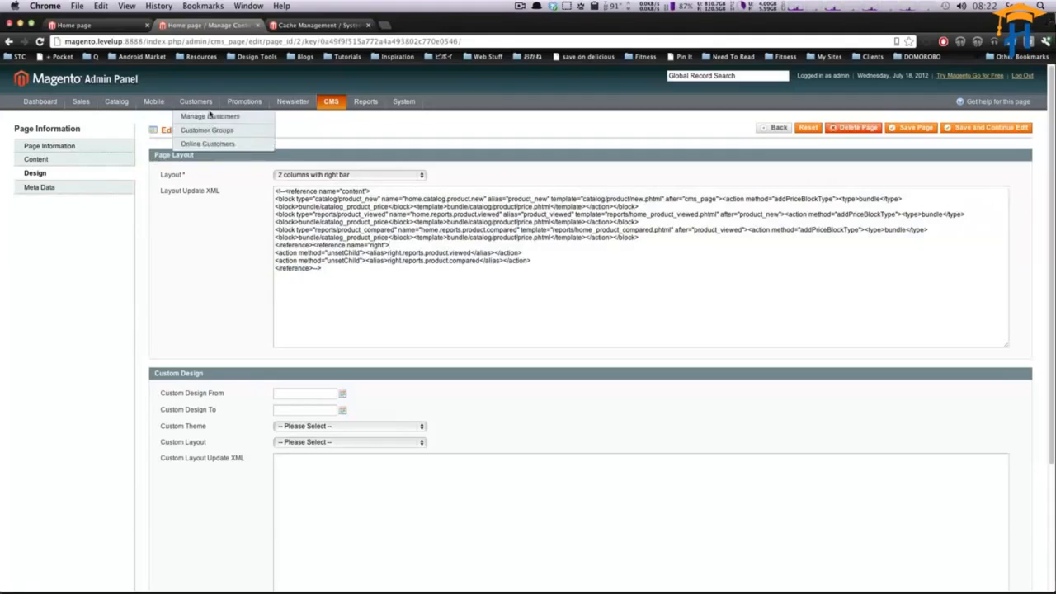
# Step: Set the Home page's layout to 3 columns, clear its Layout Update XML, and save the page
pyautogui.click(370, 176)
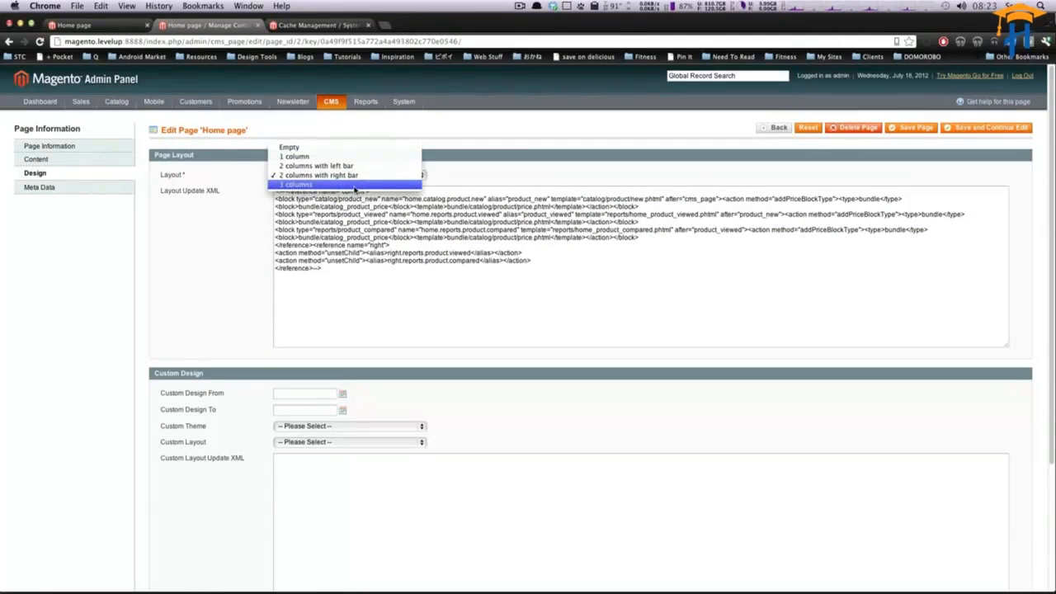
pyautogui.click(355, 185)
pyautogui.moveTo(340, 299); pyautogui.dragTo(232, 161)
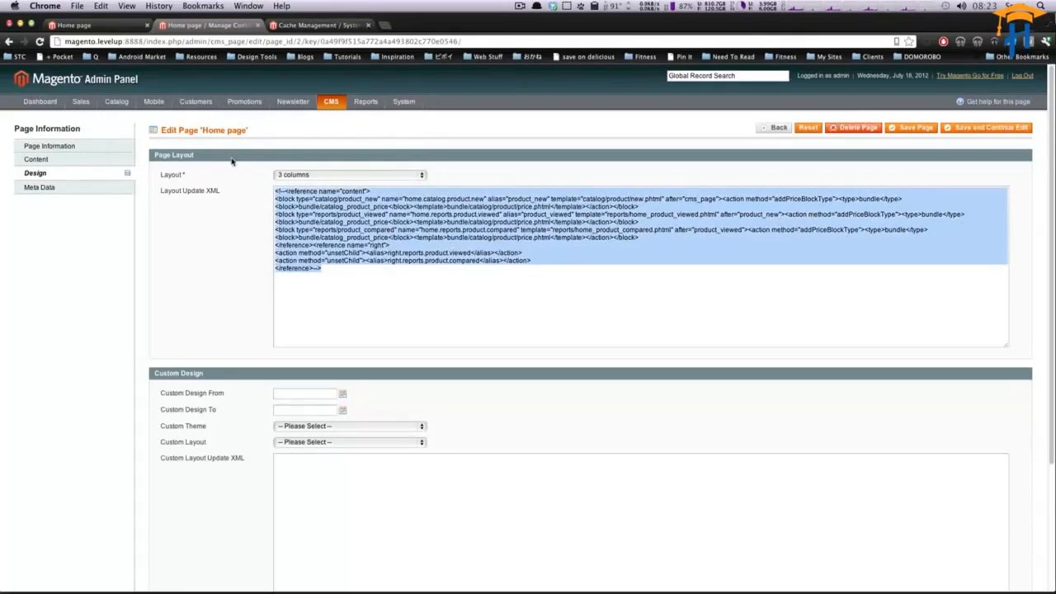
pyautogui.press('BackSpace')
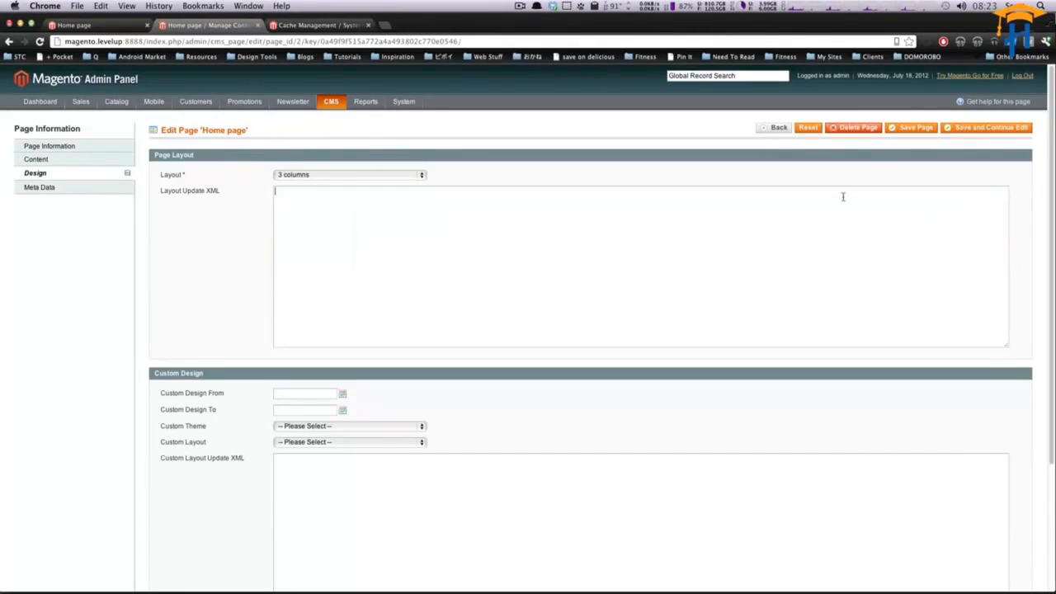
pyautogui.press('super+z')
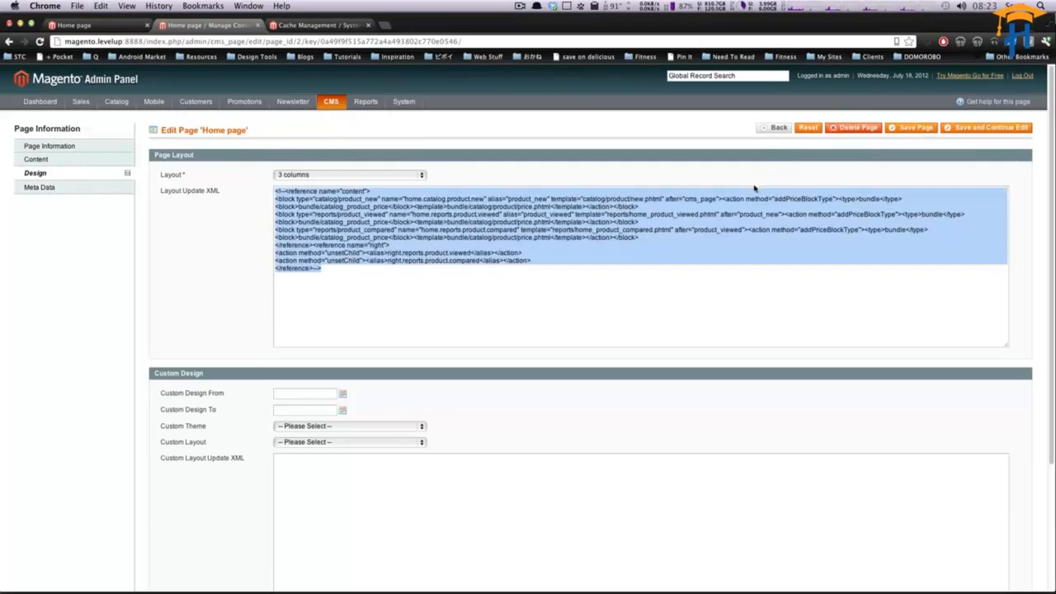
pyautogui.press('BackSpace')
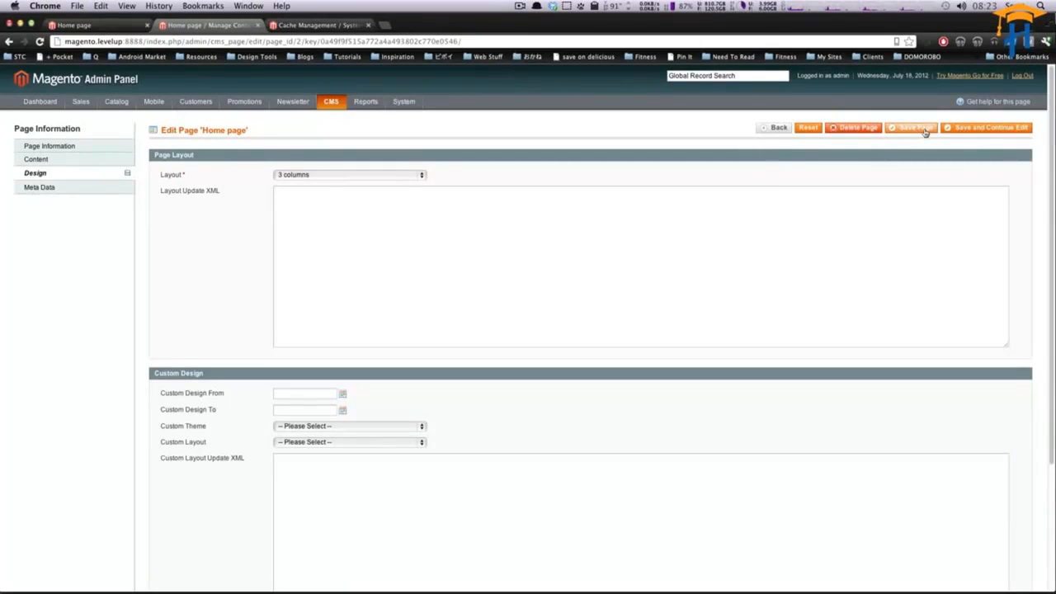
pyautogui.click(916, 130)
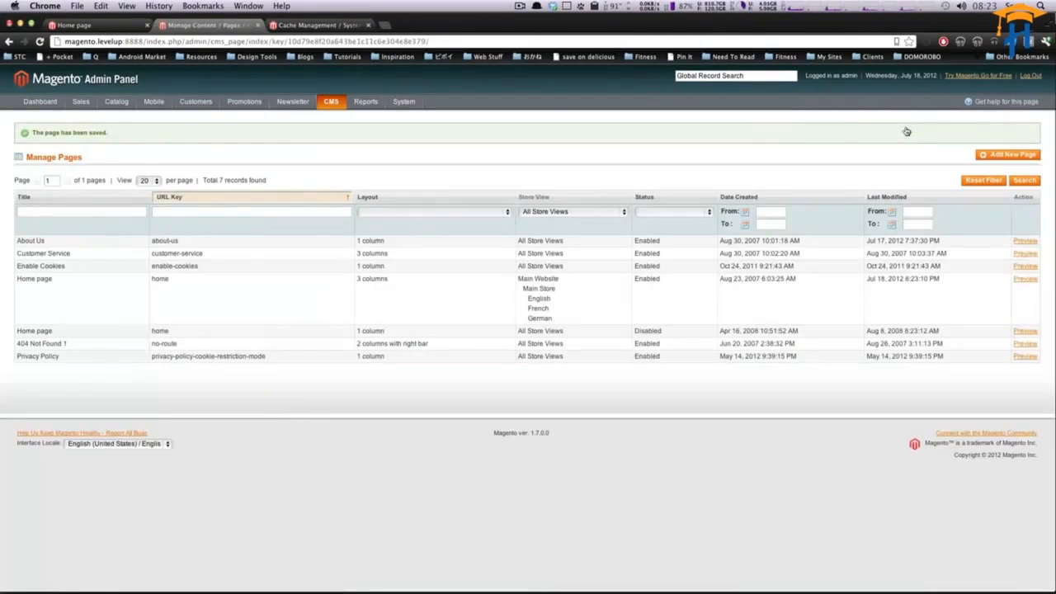
# Step: Reload the storefront home page and check its left column for the test block's text
pyautogui.click(113, 25)
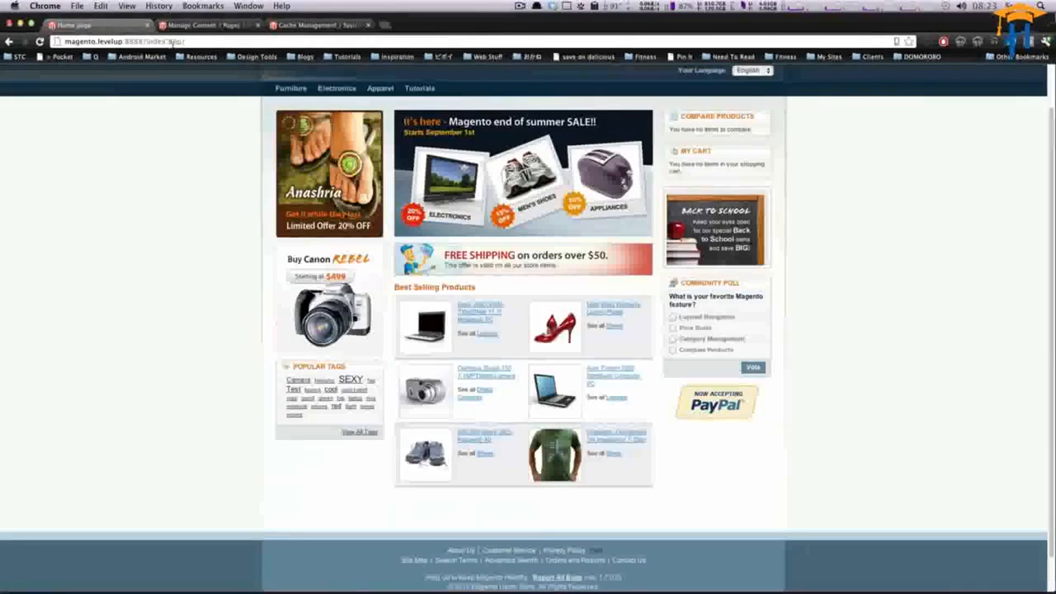
pyautogui.press('super+r')
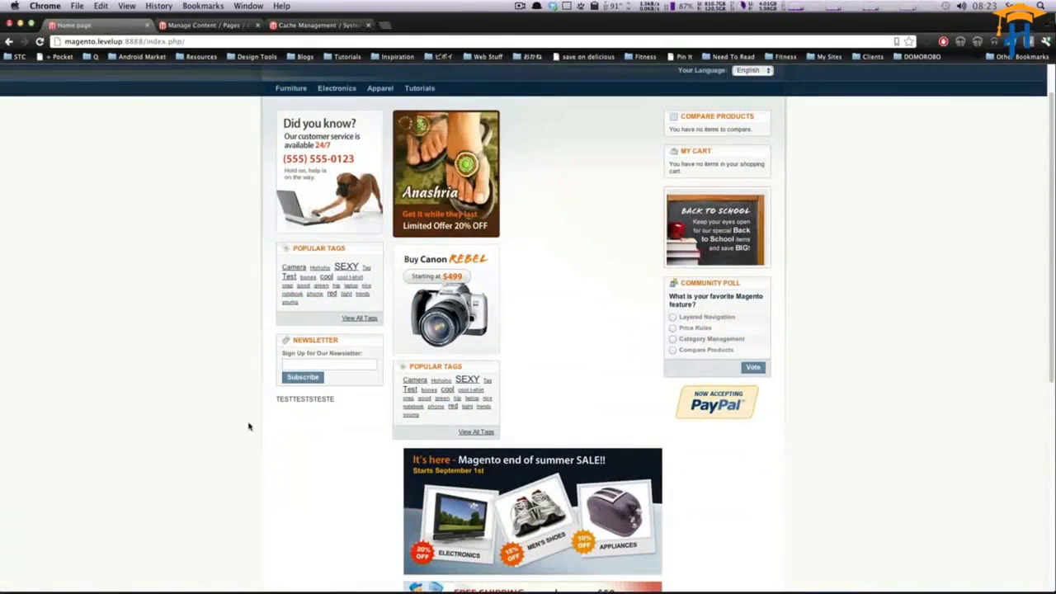
pyautogui.moveTo(335, 399); pyautogui.dragTo(313, 400)
pyautogui.click(316, 399)
pyautogui.scroll(-5, 347, 371)
pyautogui.scroll(4, 354, 354)
pyautogui.scroll(2, 367, 345)
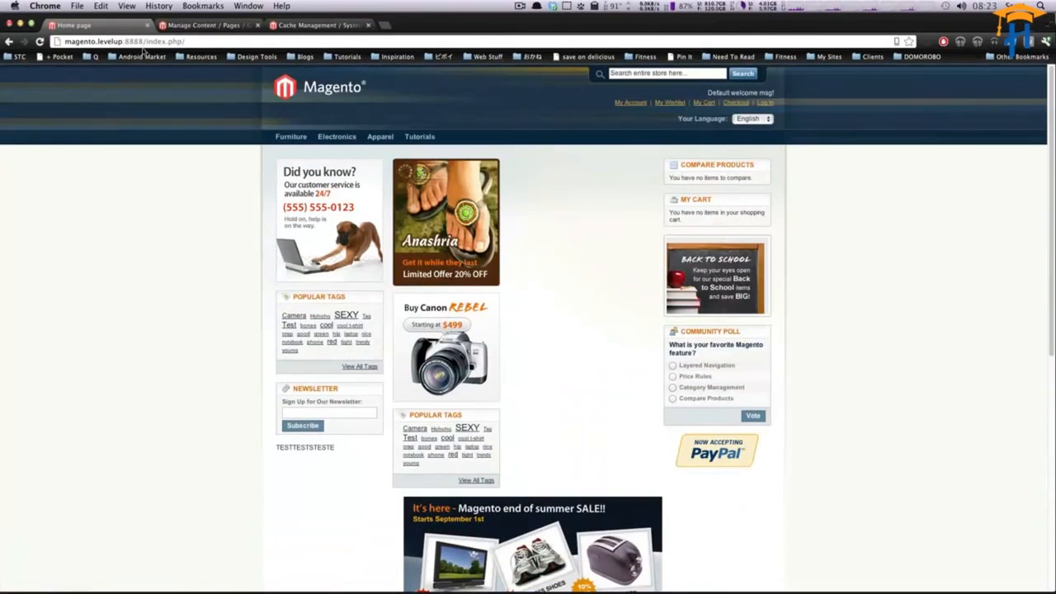
# Step: Reopen the enabled Home page in the admin panel and look through its content and design settings
pyautogui.click(324, 26)
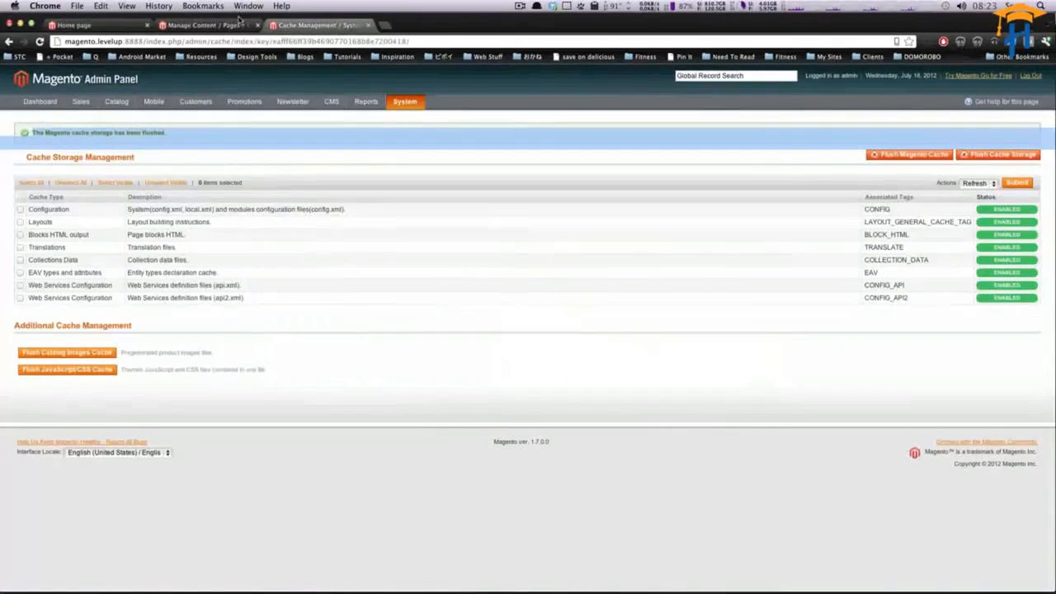
pyautogui.click(196, 26)
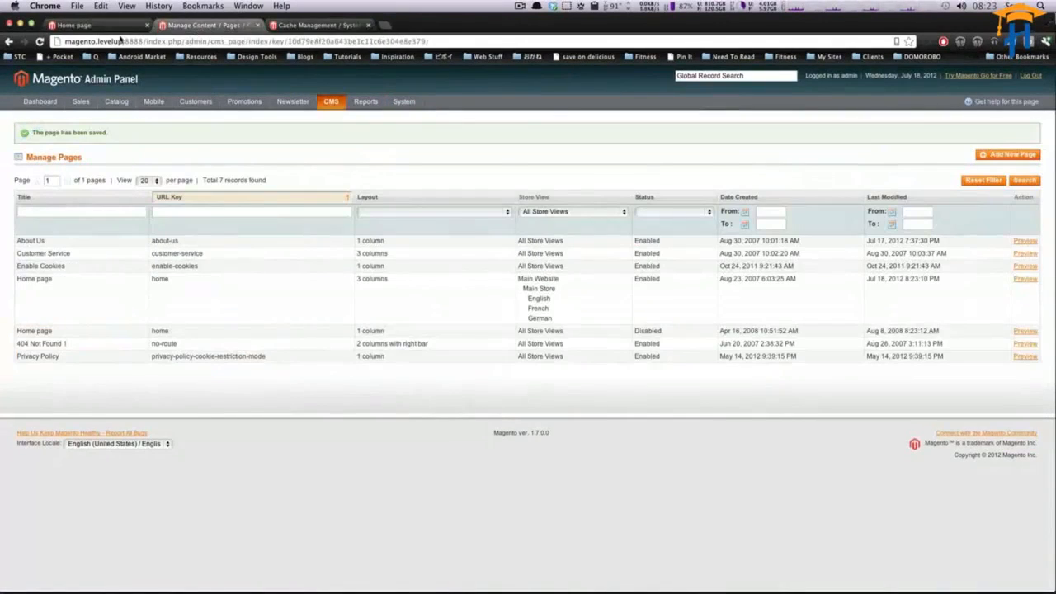
pyautogui.click(50, 284)
pyautogui.click(78, 162)
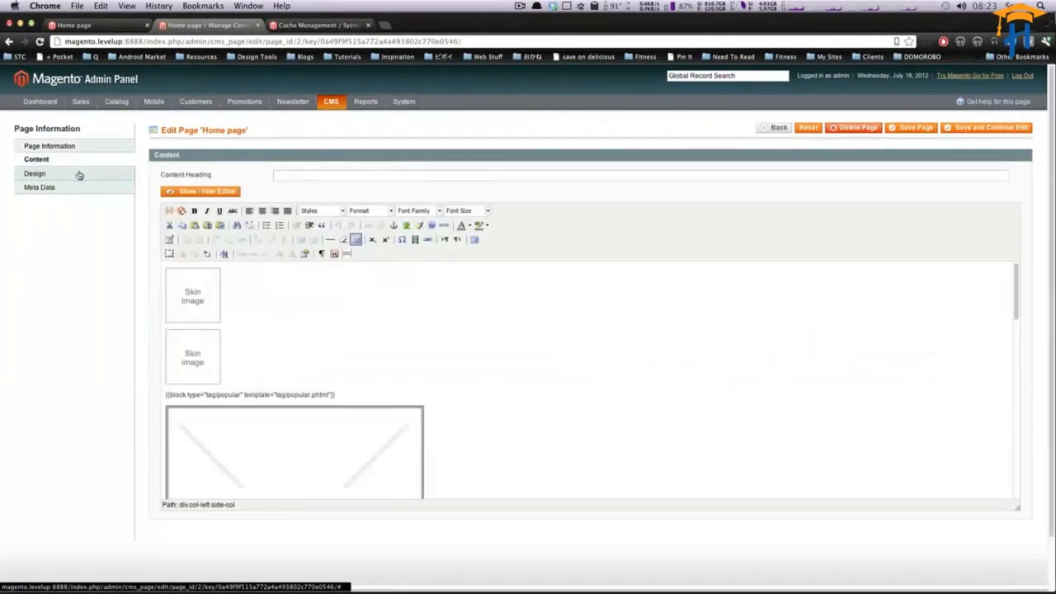
pyautogui.click(78, 174)
pyautogui.click(69, 162)
pyautogui.click(77, 174)
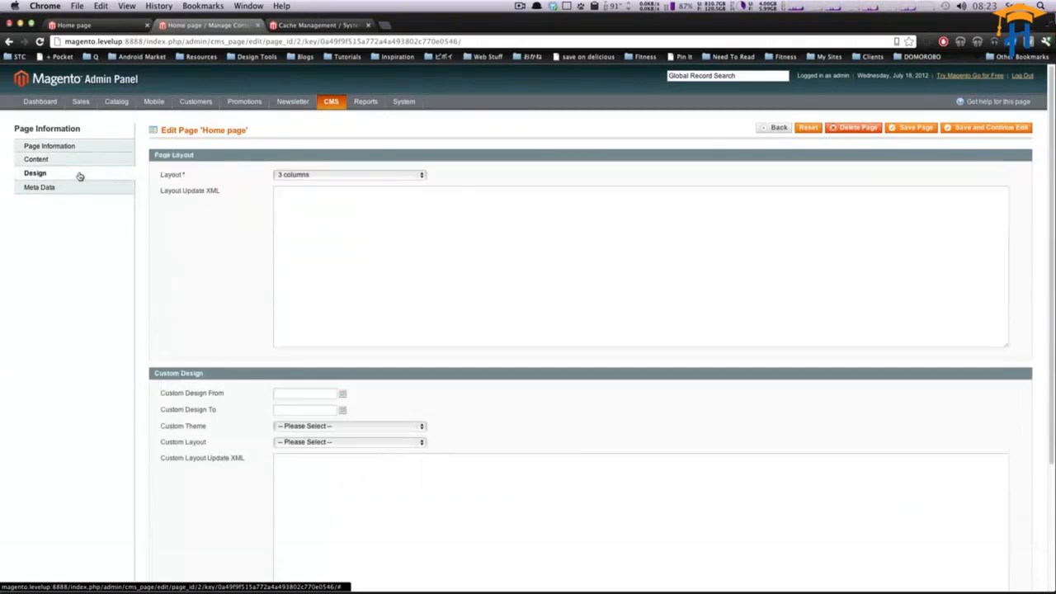
# Step: Examine the storefront home page's columns and test block text down to the footer, and return to the admin cache management page
pyautogui.click(86, 25)
pyautogui.rightClick(462, 251)
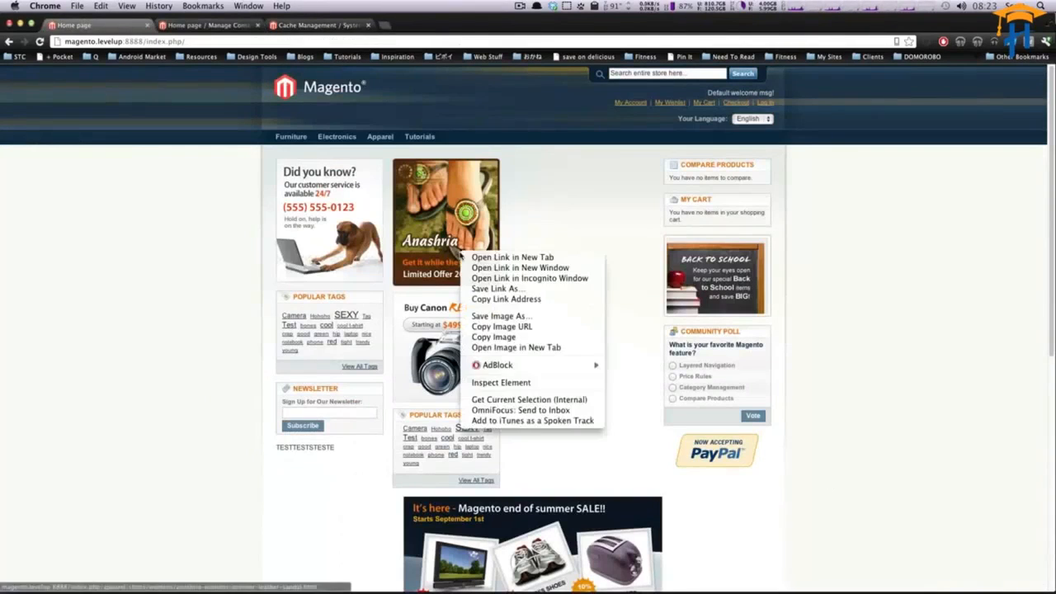
pyautogui.click(643, 208)
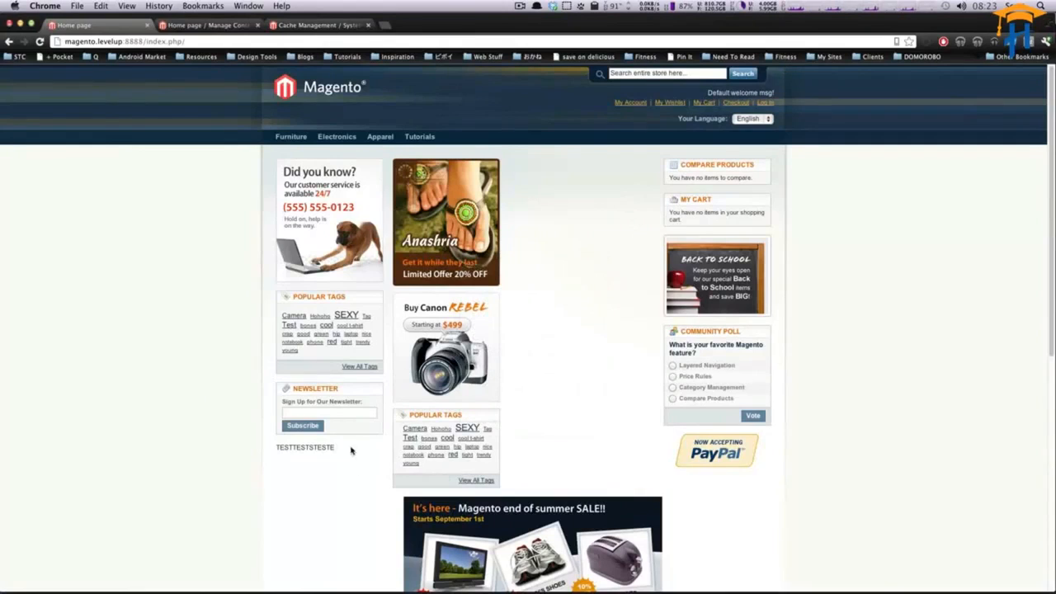
pyautogui.moveTo(350, 449); pyautogui.dragTo(278, 447)
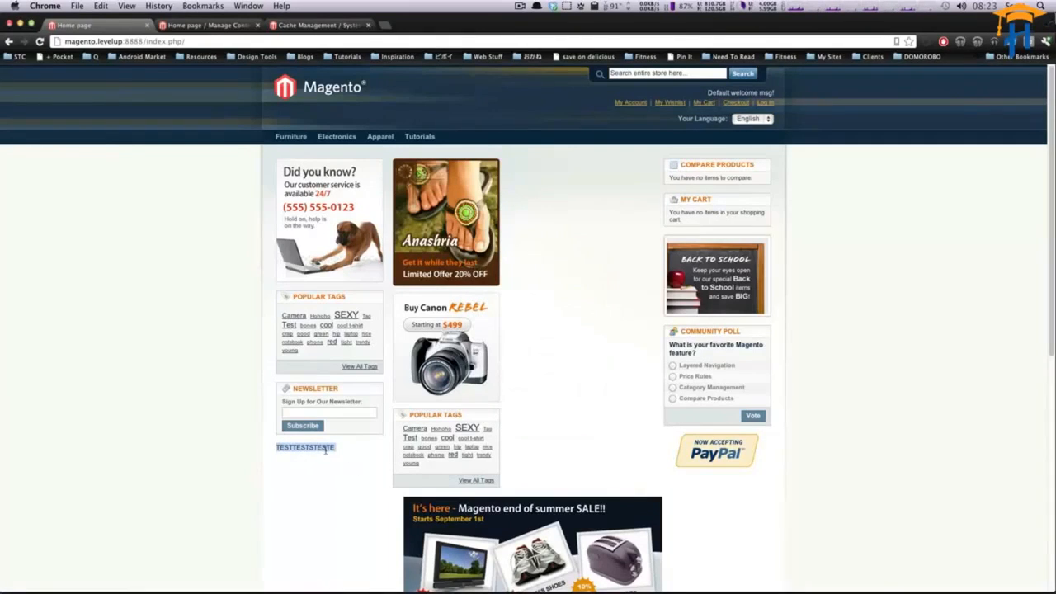
pyautogui.scroll(-4, 325, 453)
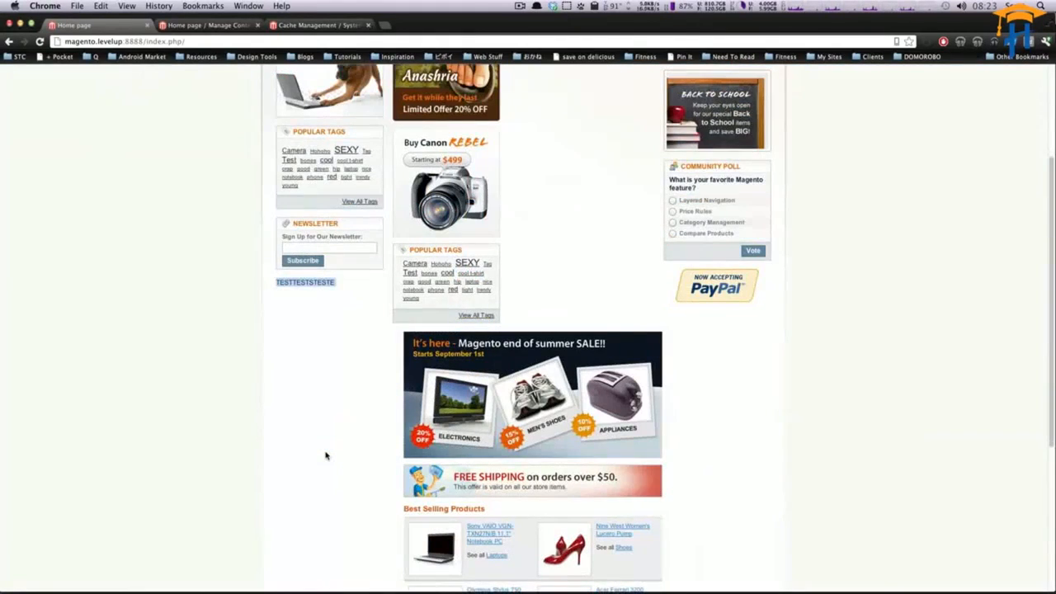
pyautogui.scroll(-4, 325, 455)
pyautogui.scroll(4, 325, 454)
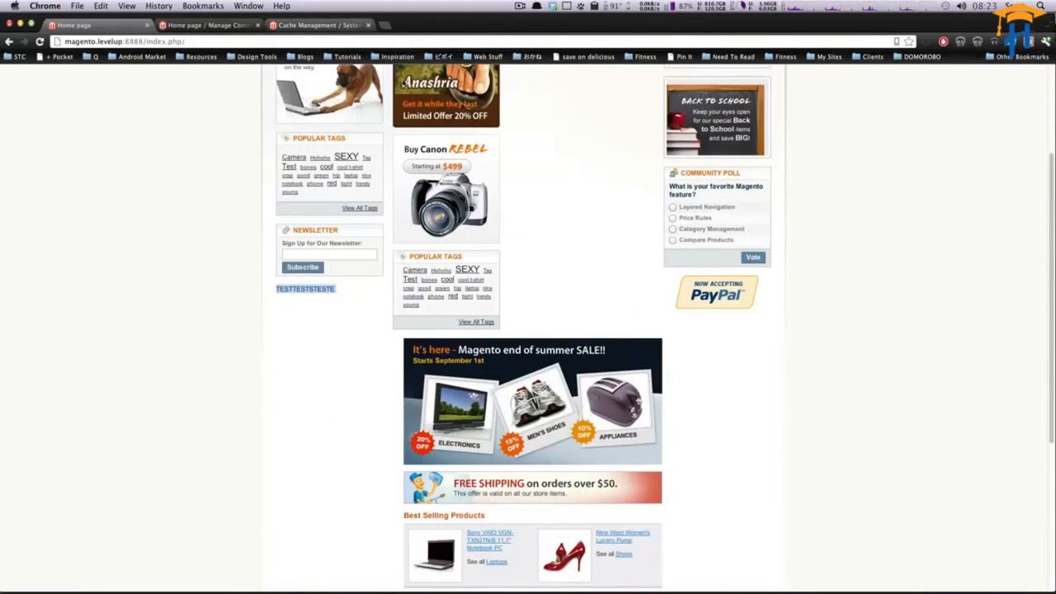
pyautogui.scroll(-6, 436, 501)
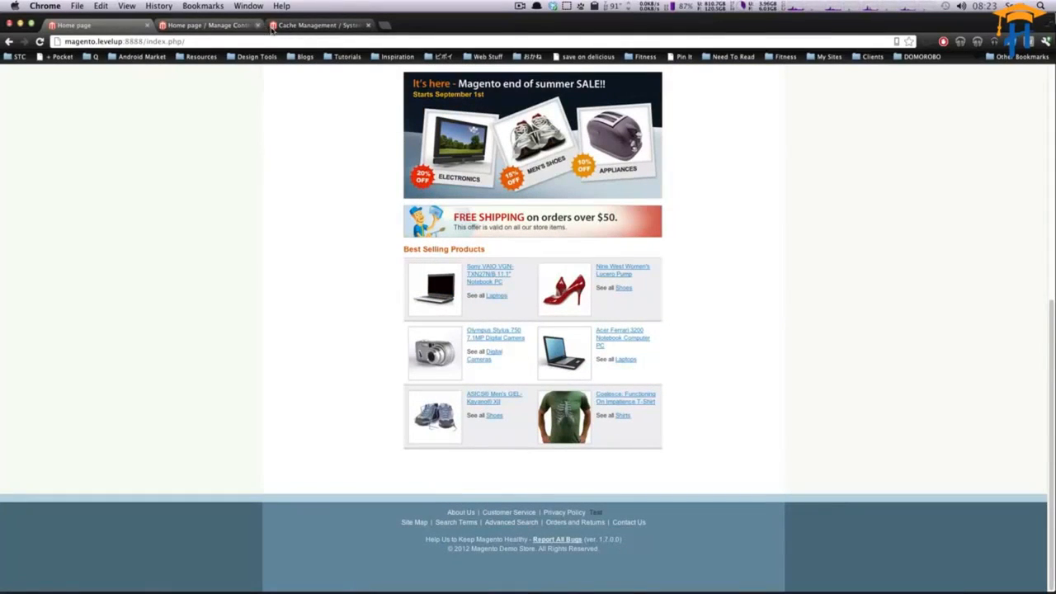
pyautogui.click(317, 25)
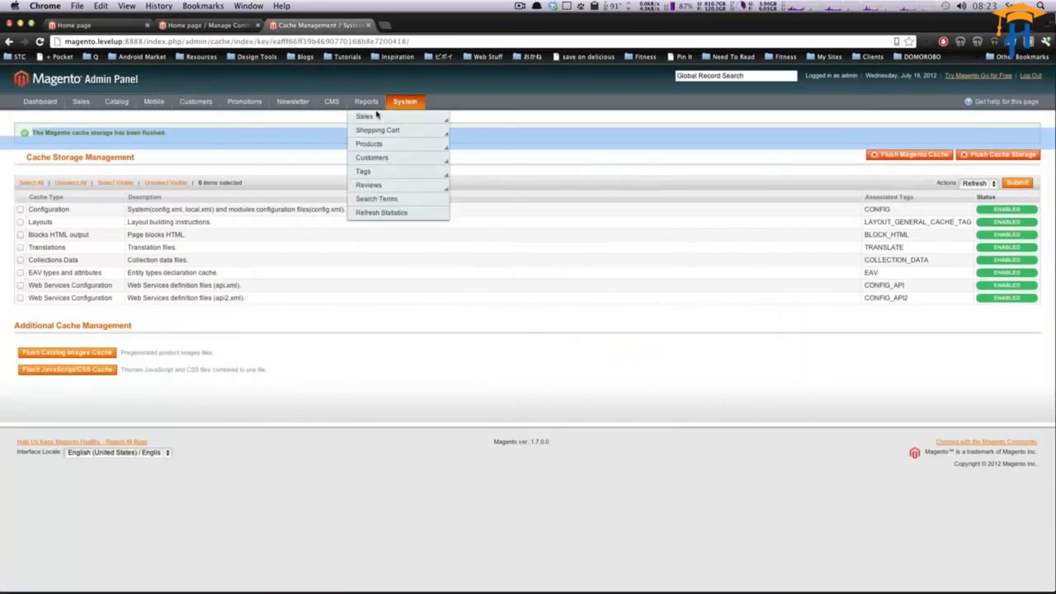